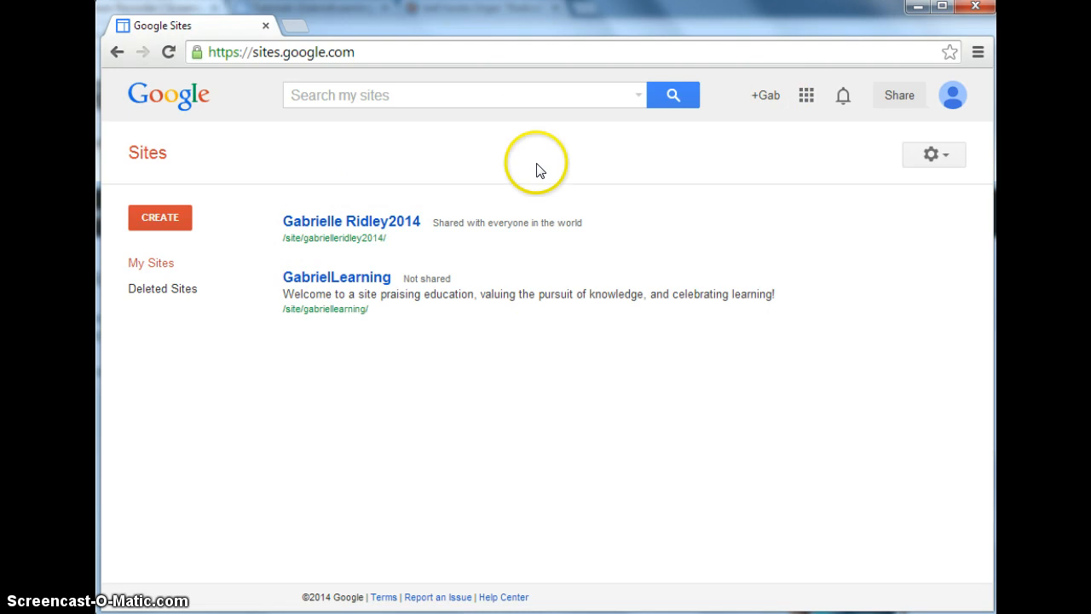
click(807, 101)
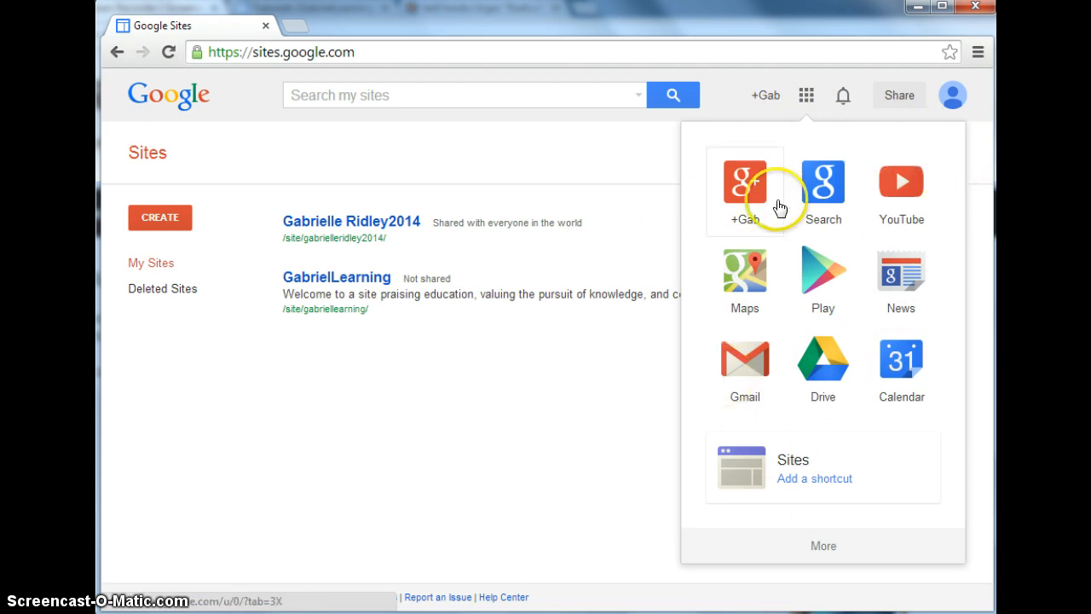
click(606, 150)
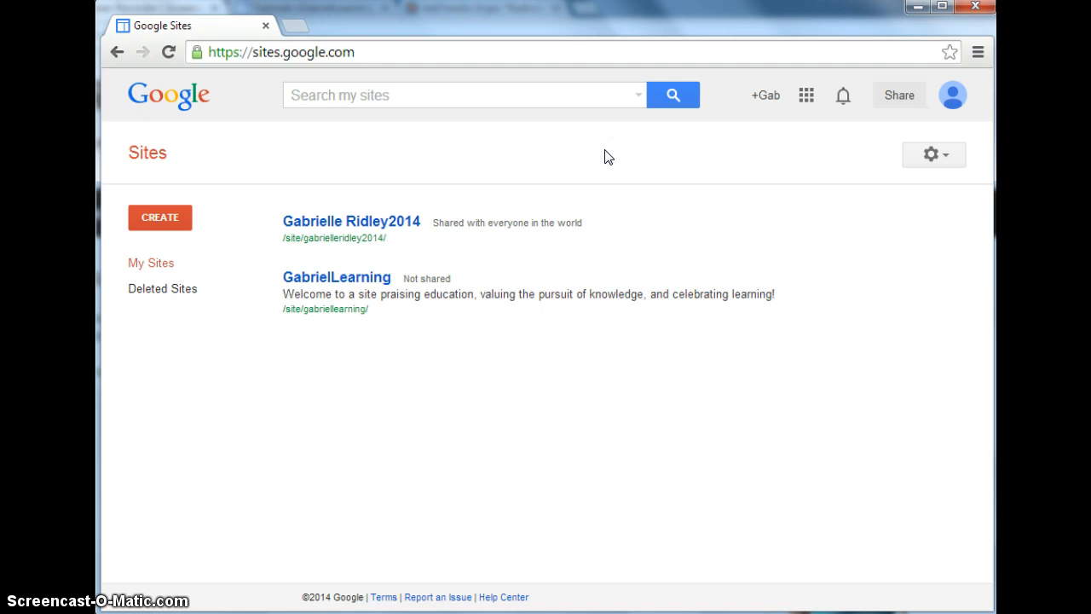
Fill in a new blank-template site named fakesite, enter the verification code shown, and submit the form.
click(191, 218)
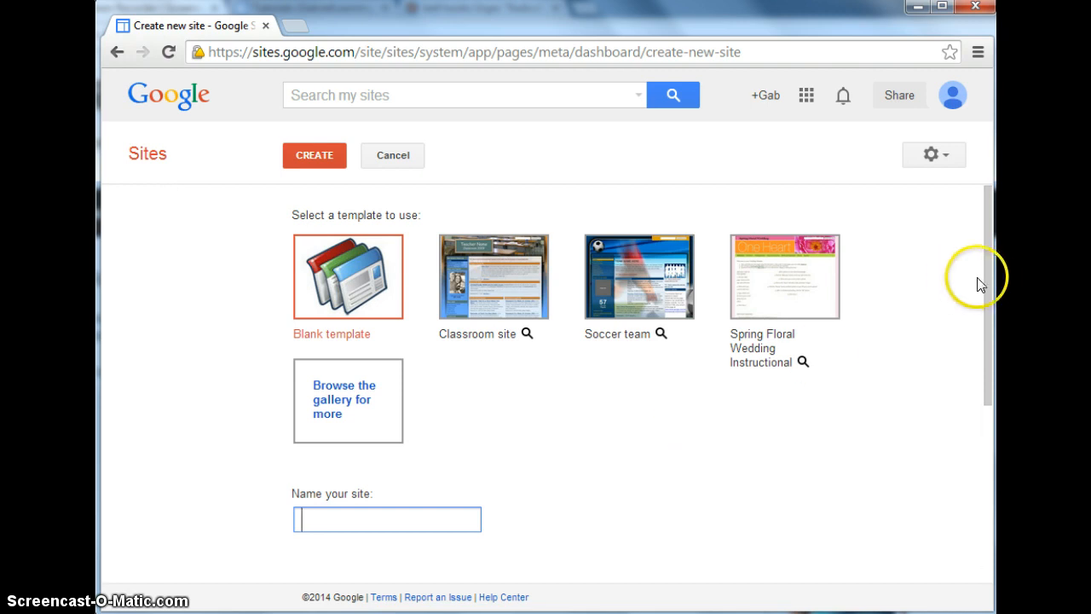
drag(982, 280, 989, 364)
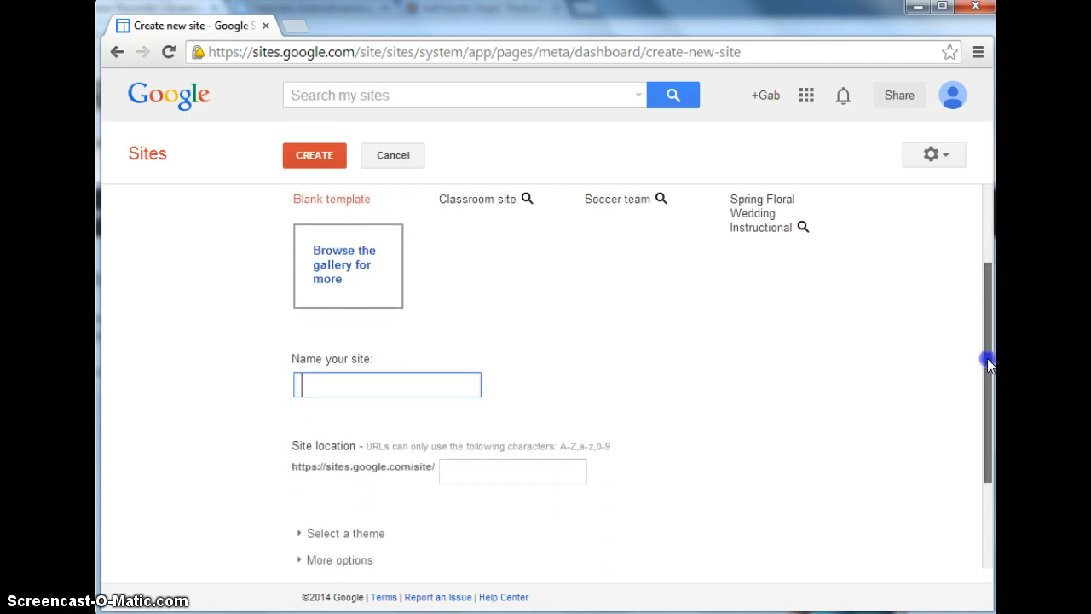
click(395, 379)
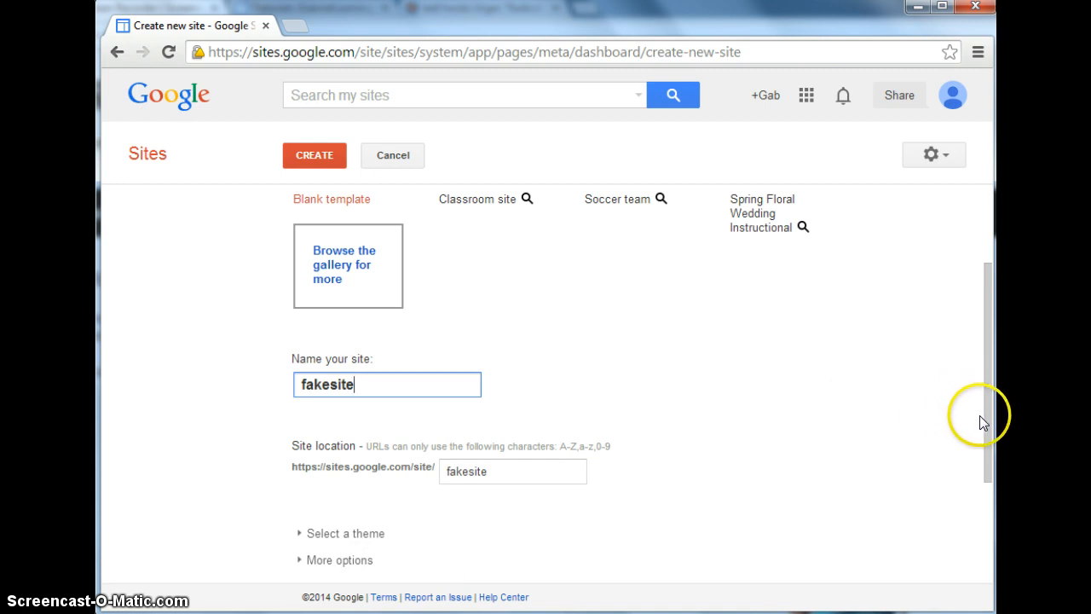
drag(986, 424, 991, 536)
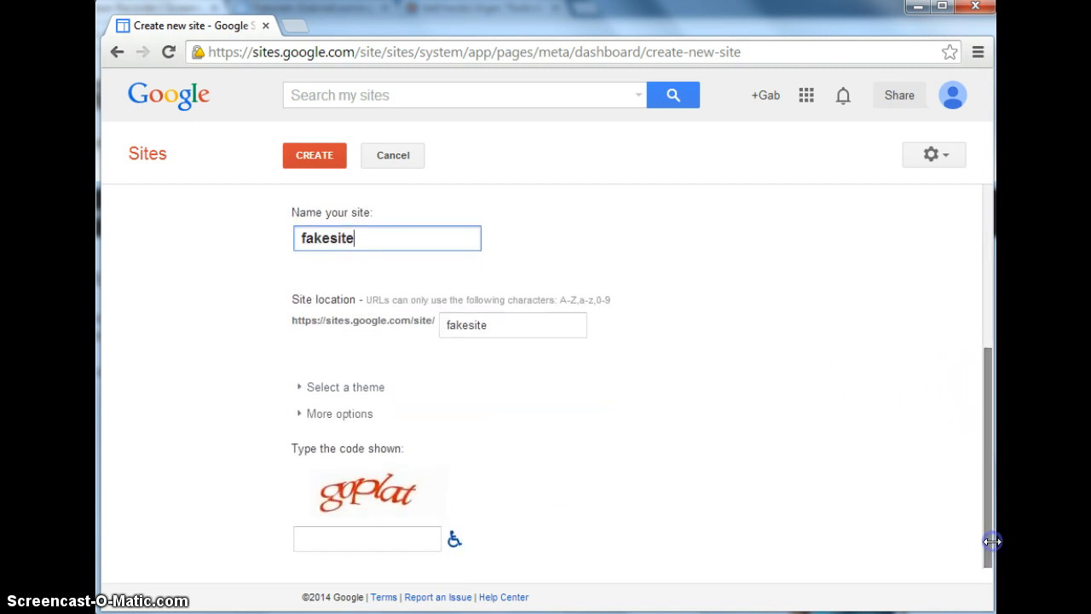
click(397, 537)
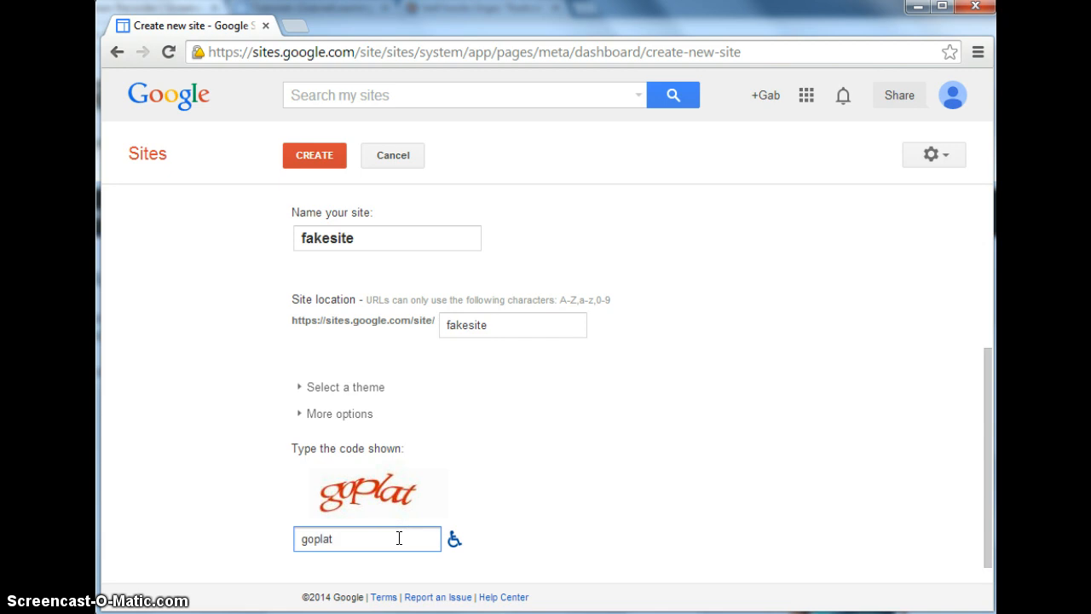
key(Return)
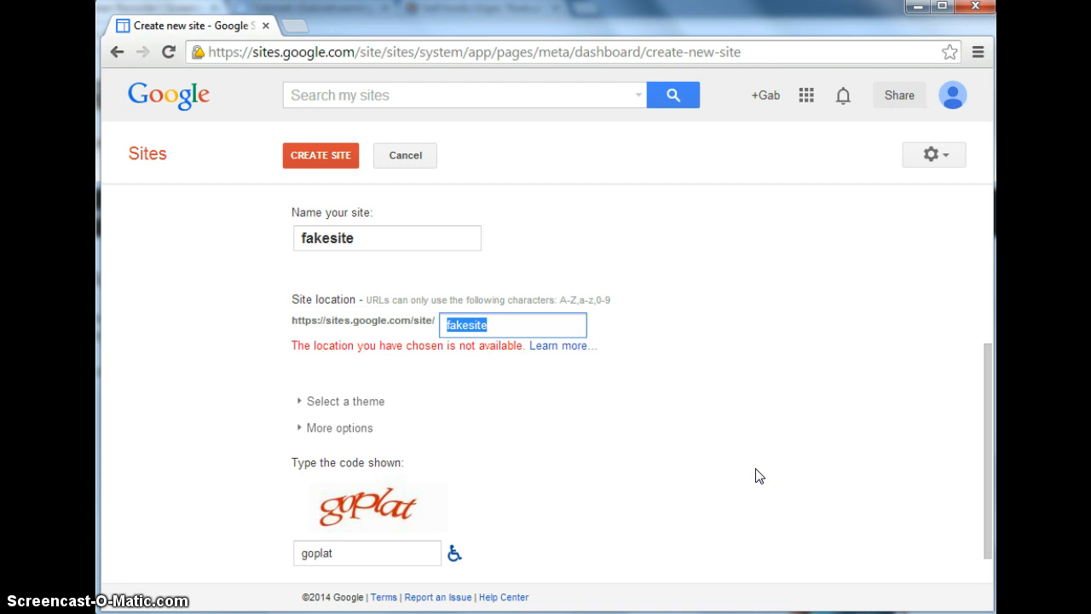
Change the site location to fakewebs1t3 and resubmit the form to create the site.
text(fa)
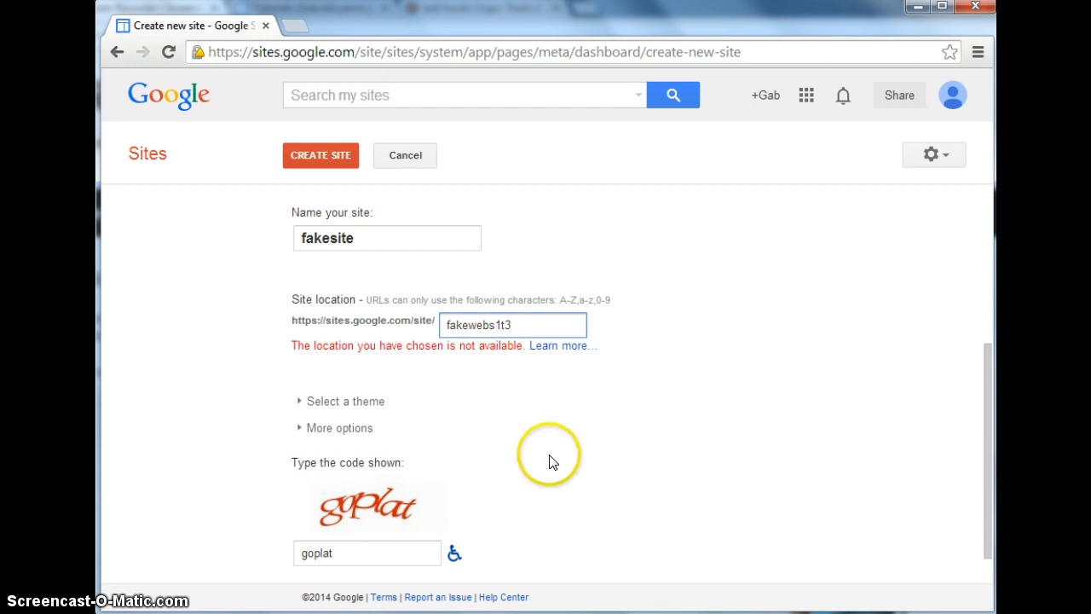
click(405, 550)
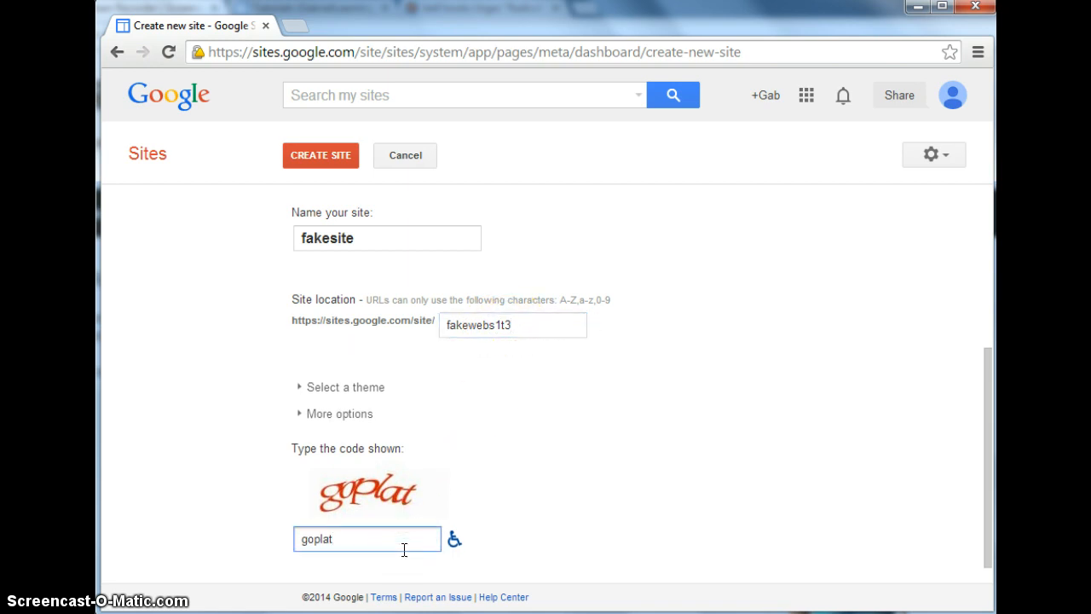
key(Return)
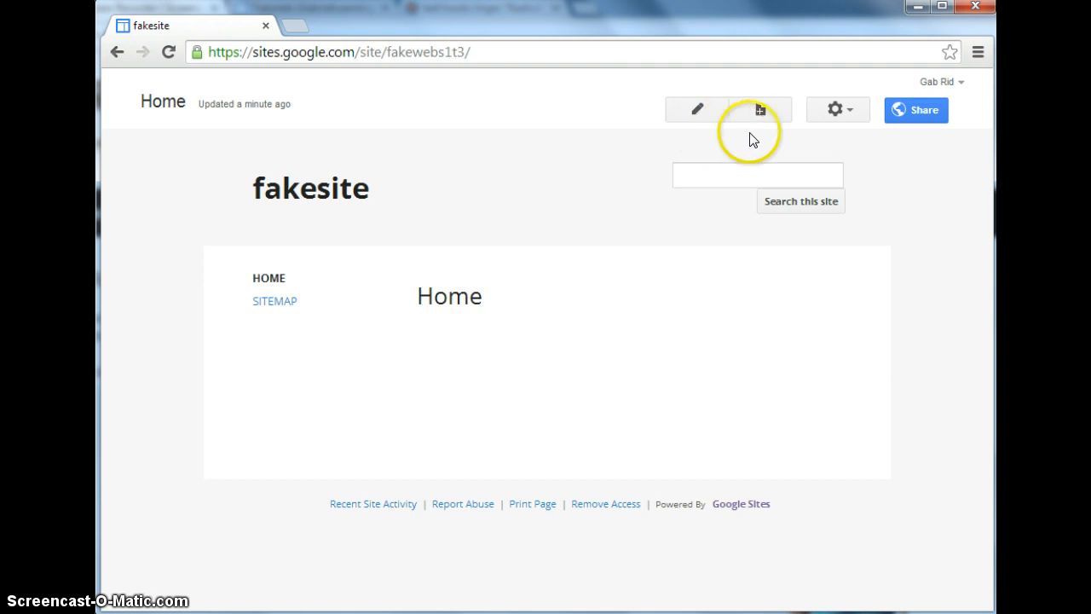
Edit the Home page body to read "Welcome" with a horizontal line beneath it.
click(697, 110)
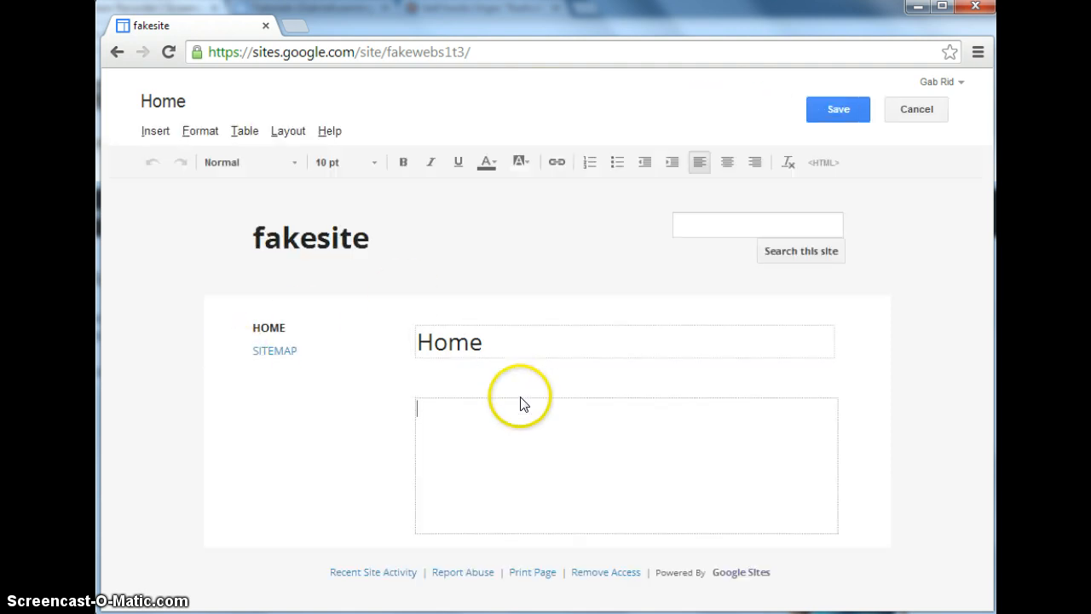
text(Welcome)
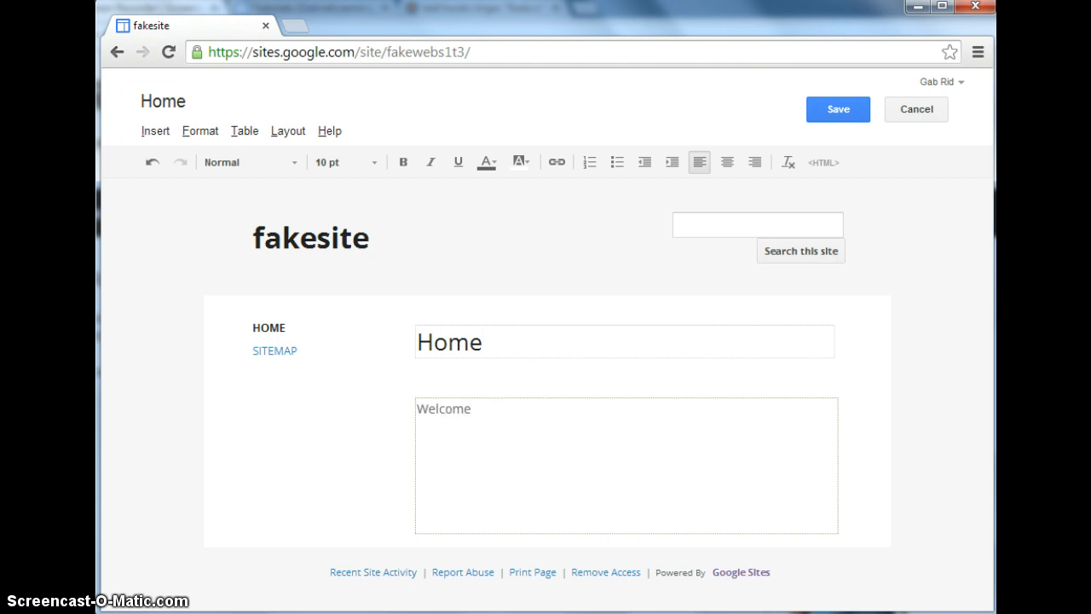
click(149, 133)
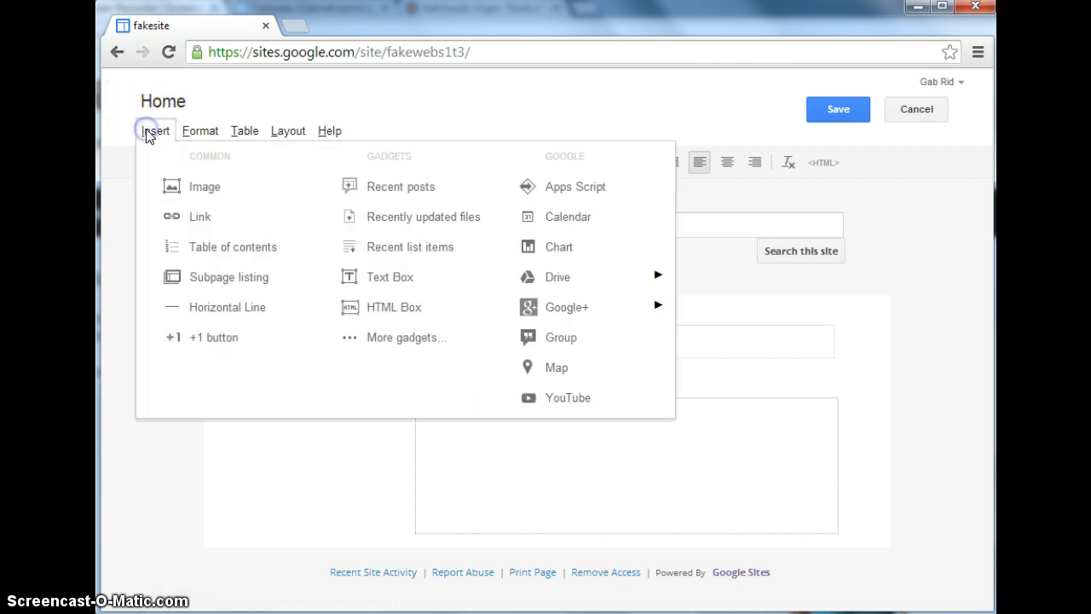
click(262, 307)
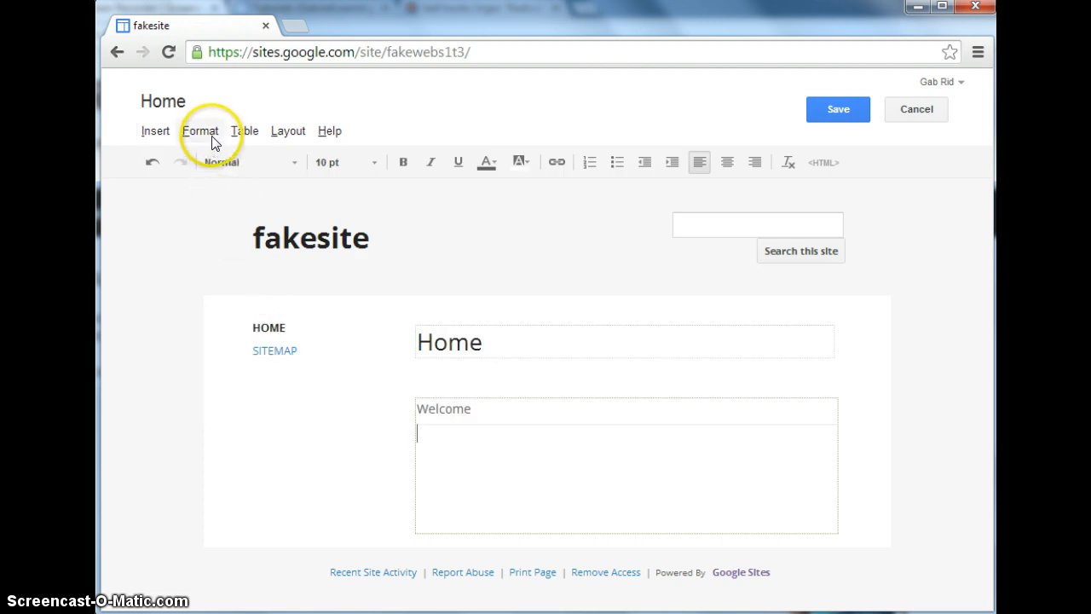
Choose Fisk University in Nashville as the location for a Google map below the horizontal line.
click(155, 133)
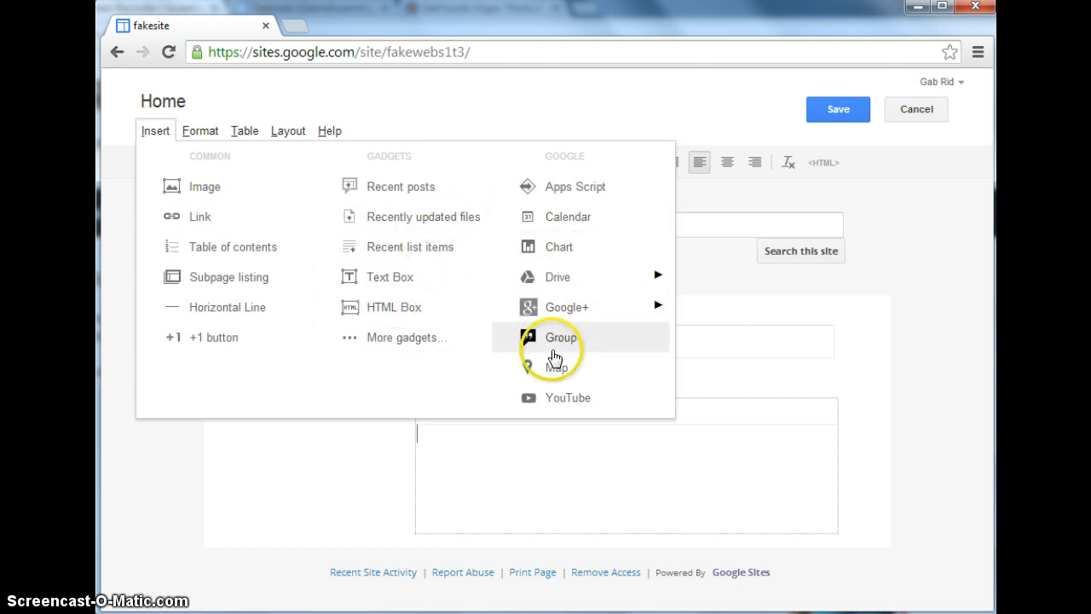
click(556, 366)
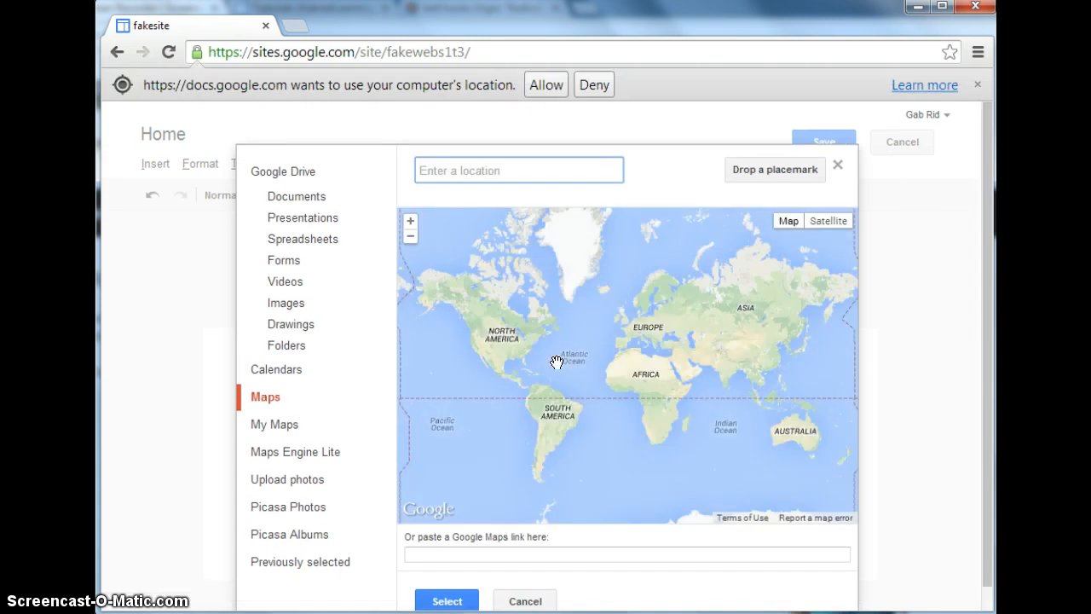
text(fisk )
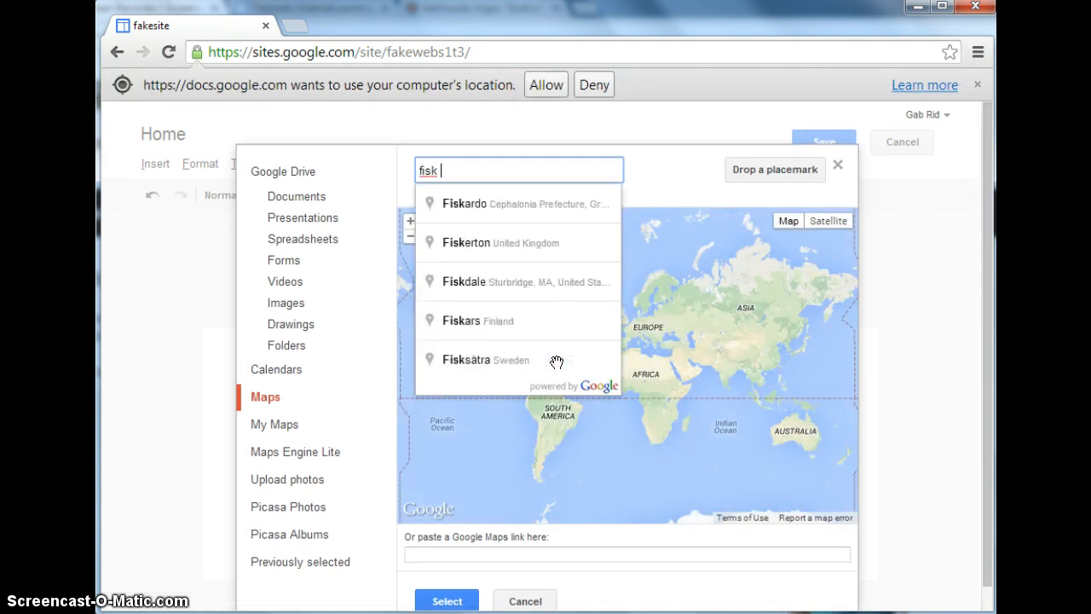
text(uni)
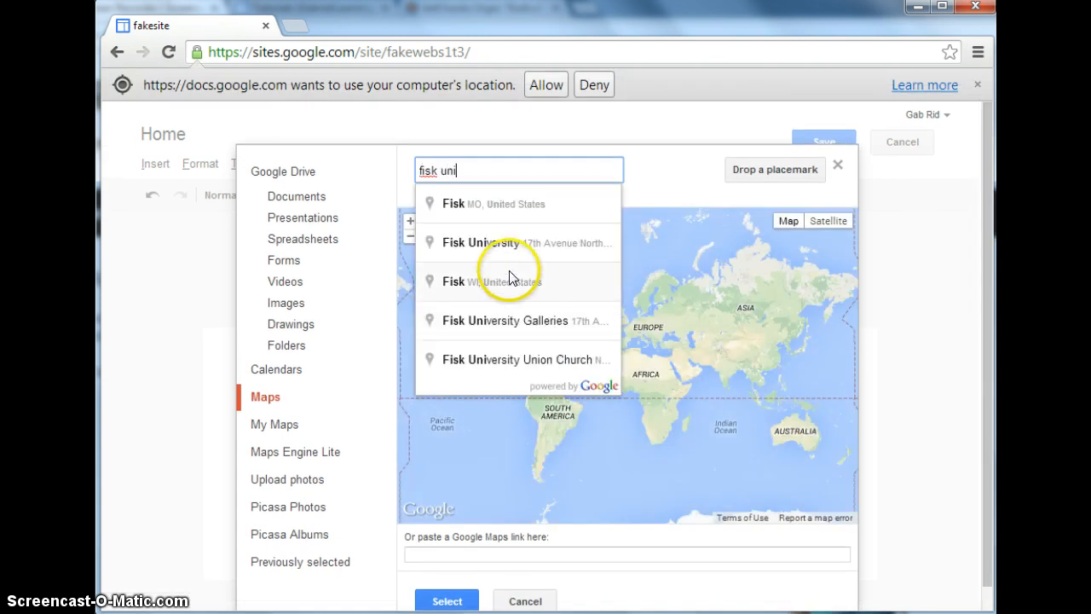
click(499, 243)
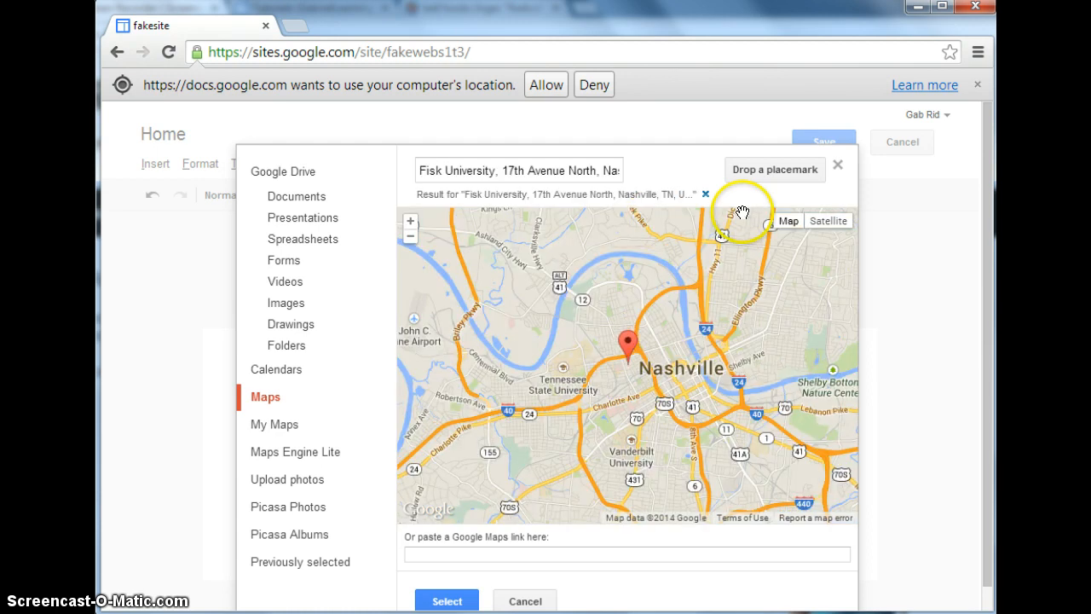
click(447, 601)
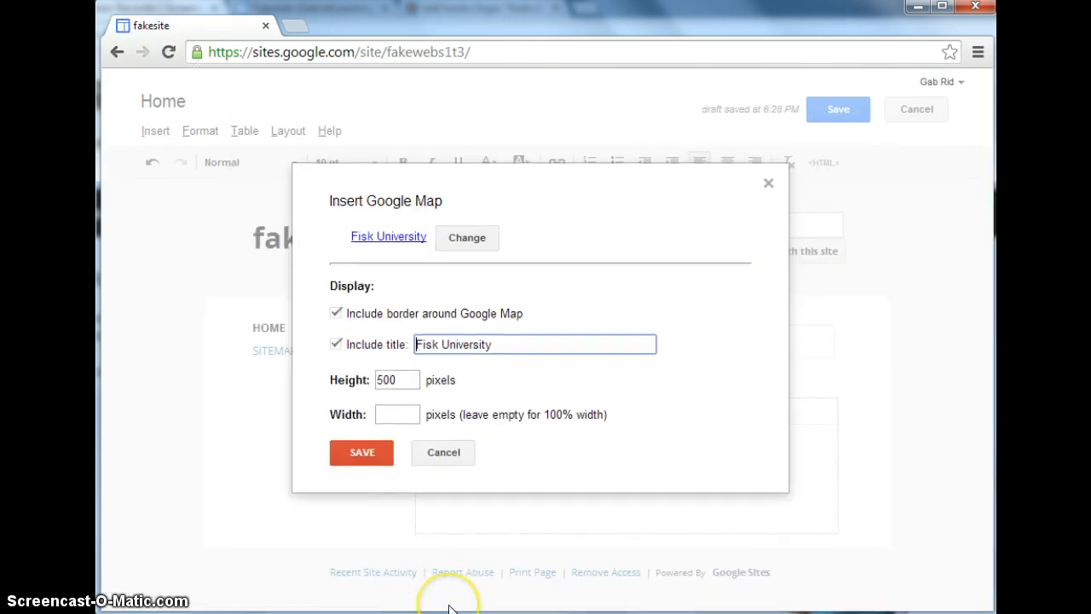
Set the map's width and height to 200 pixels each and insert it into the page.
click(384, 411)
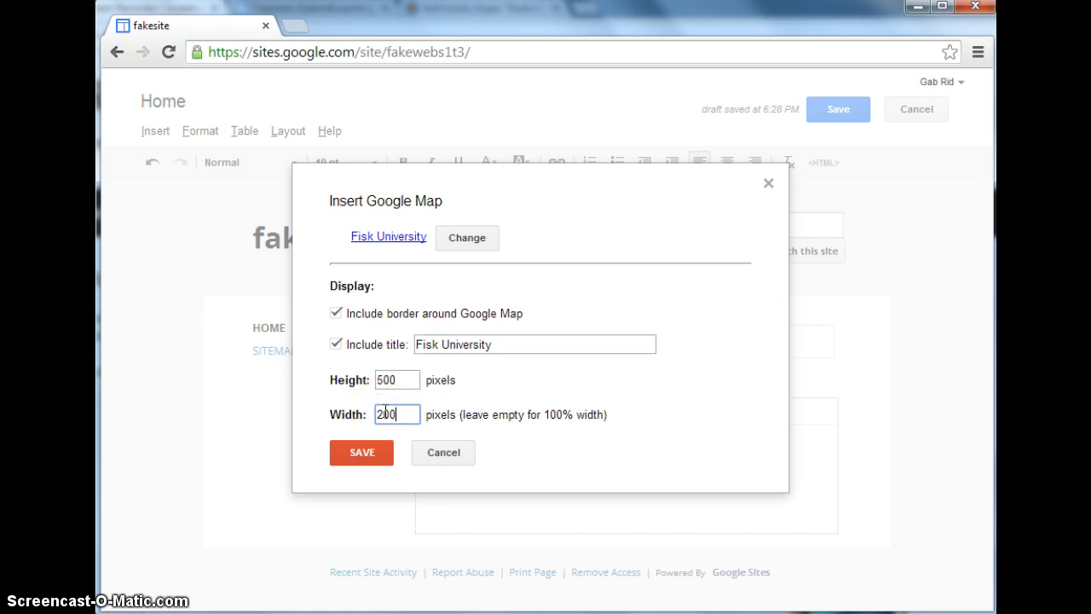
click(381, 378)
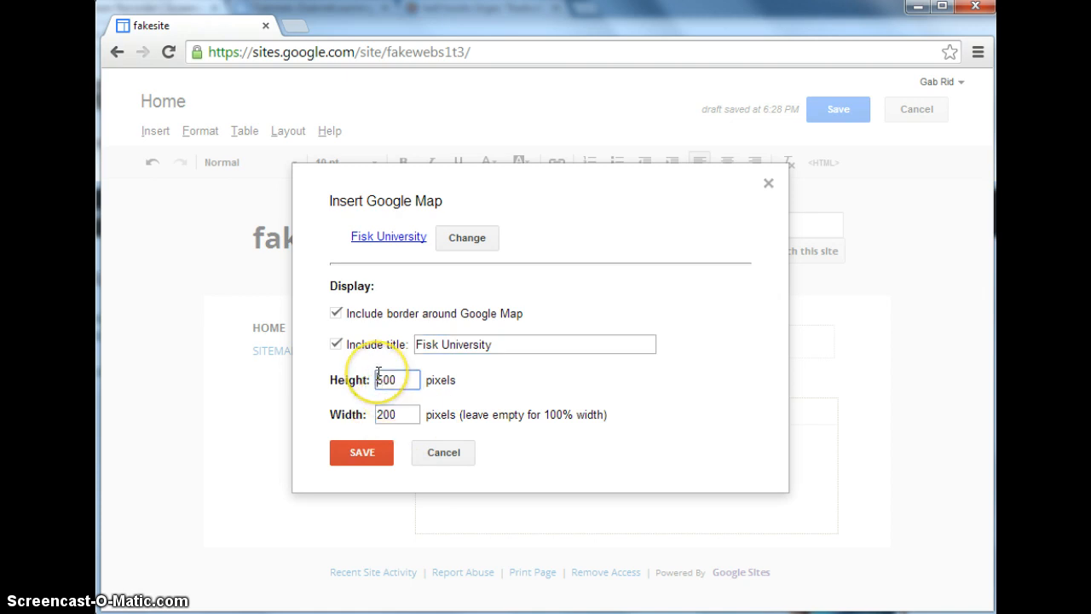
click(363, 452)
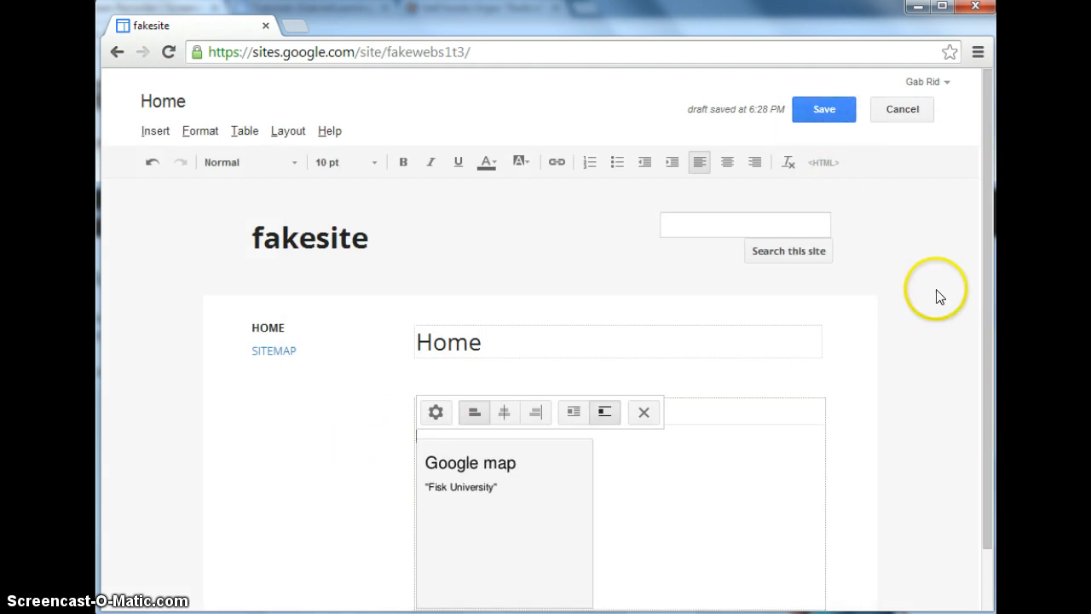
Save the Home page and review the published Fisk University map.
mouse_move(987, 249)
mouse_down()
mouse_move(983, 344)
mouse_move(983, 228)
mouse_up()
click(813, 111)
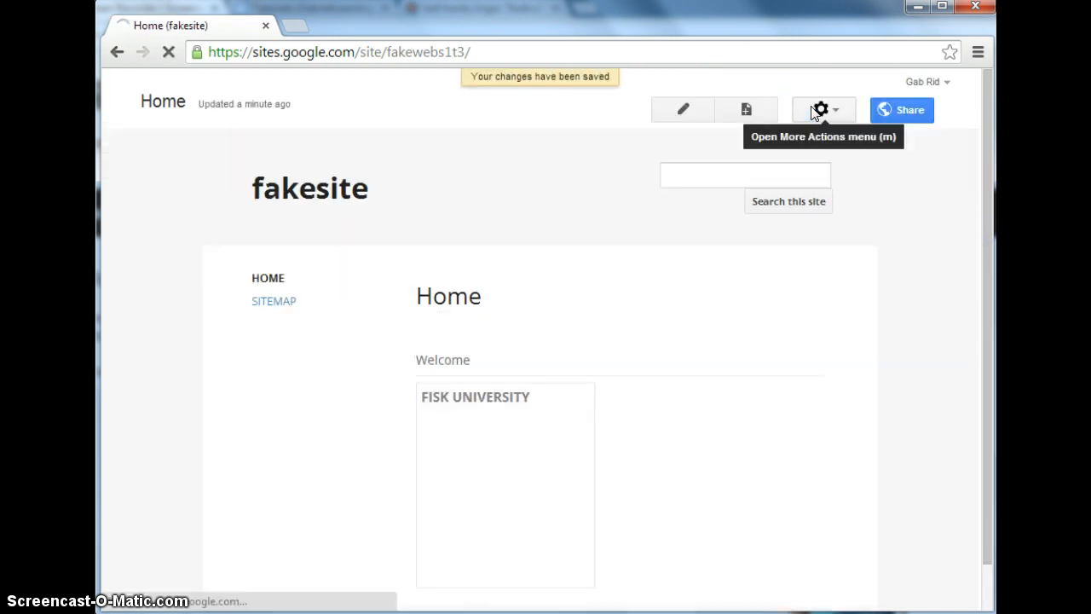
drag(987, 220, 986, 316)
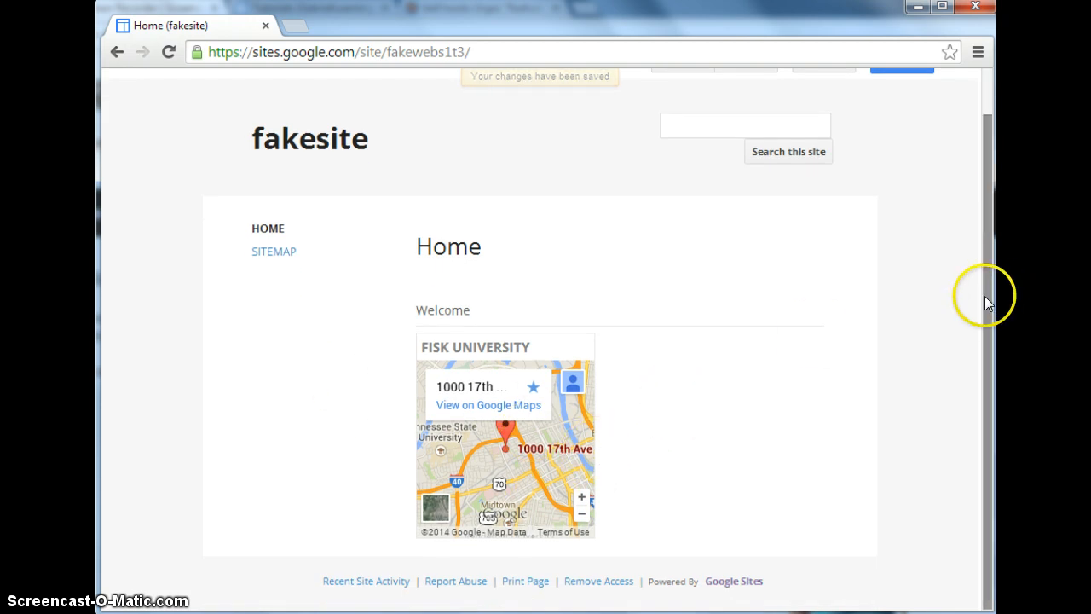
drag(984, 296, 985, 185)
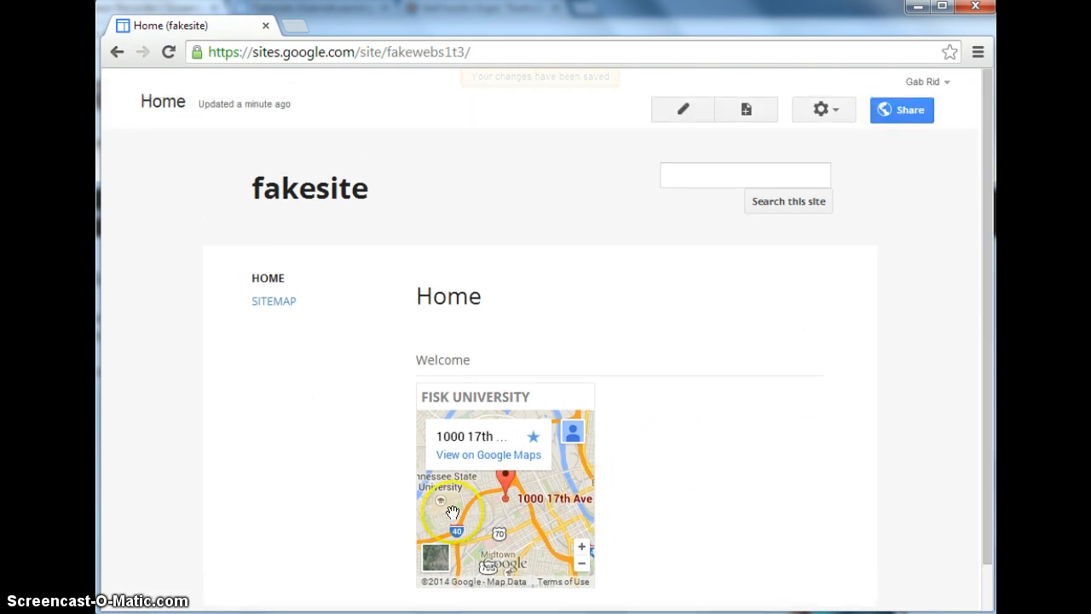
Create a page named "new" from the Web Page template, placed under Home.
click(749, 115)
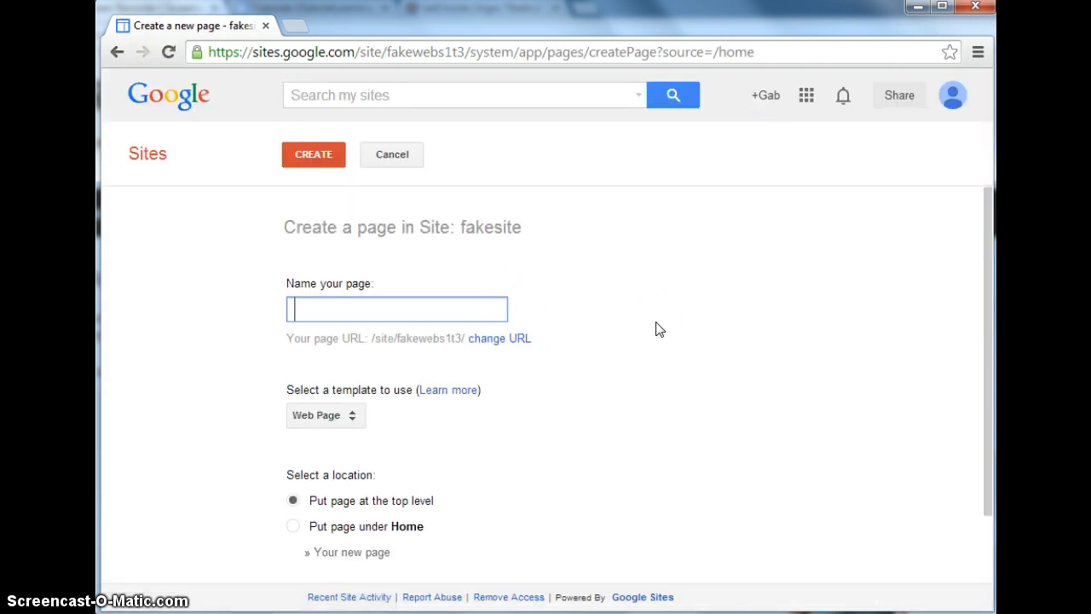
text(ne)
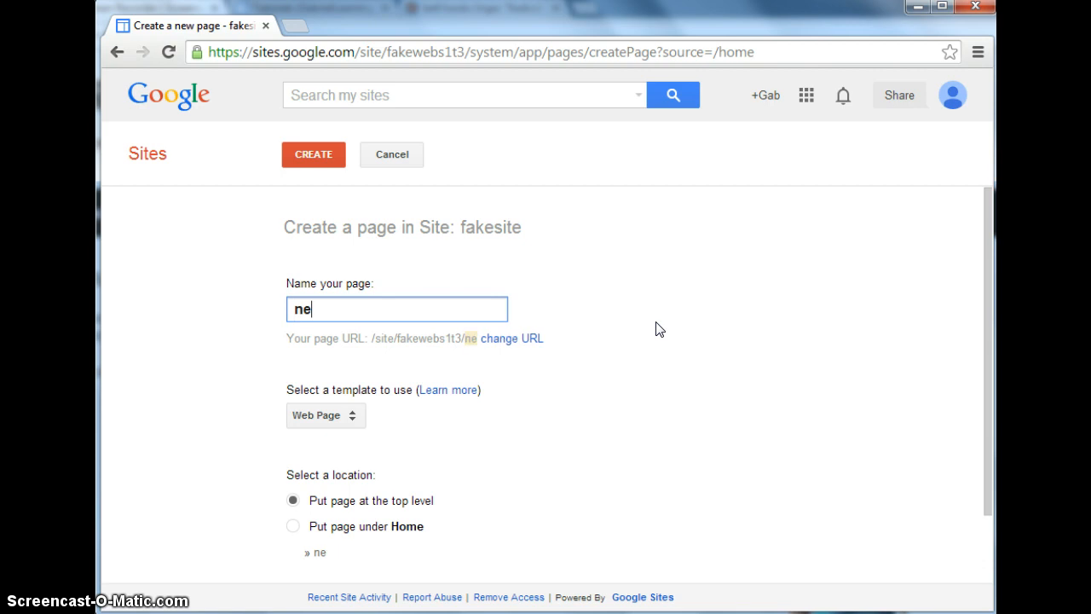
text(w)
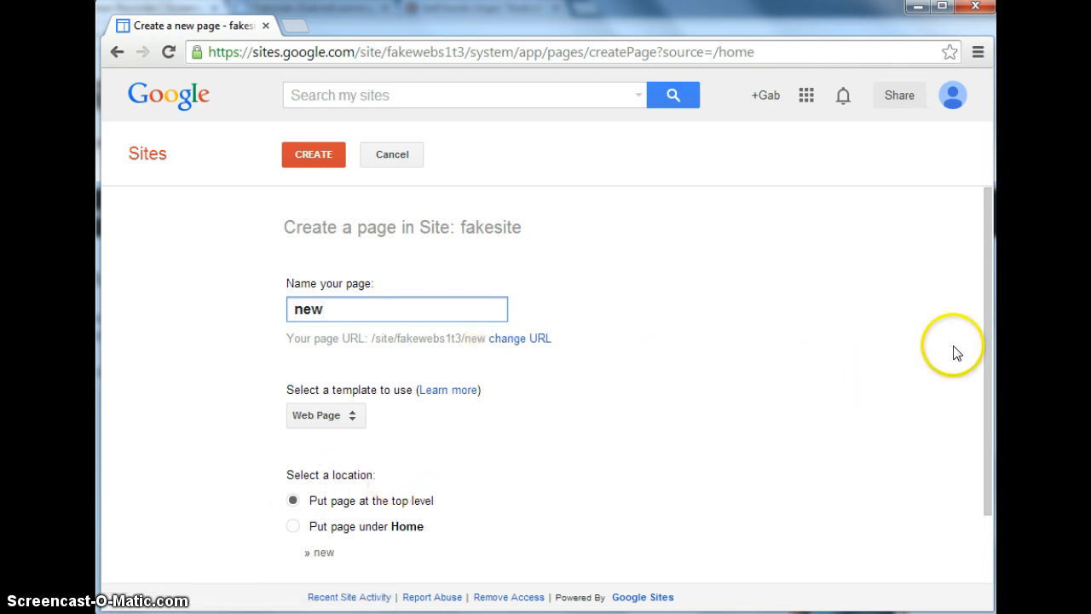
click(992, 361)
drag(992, 361, 976, 424)
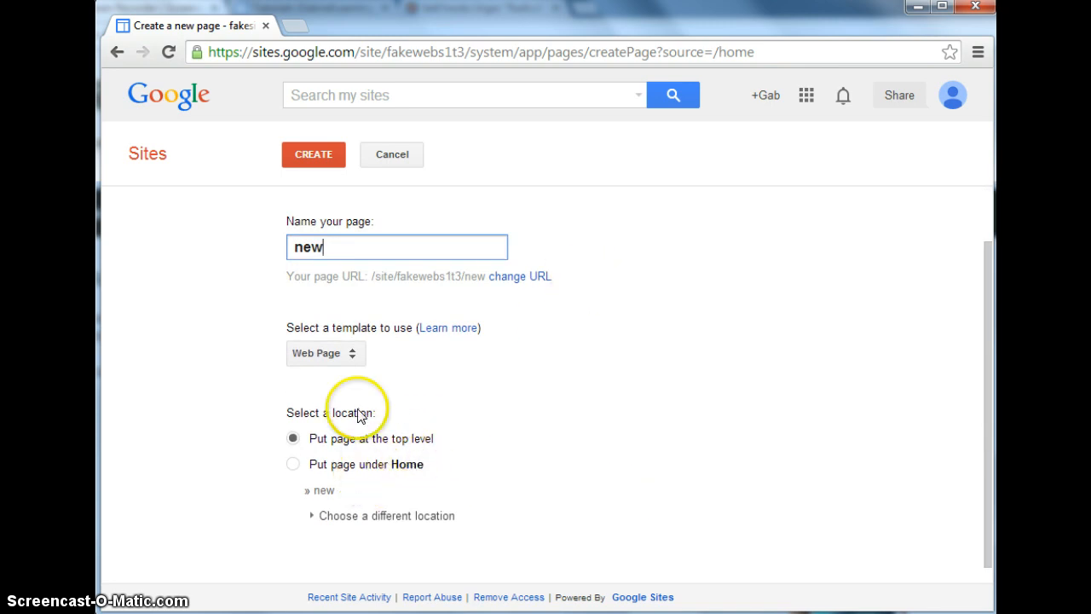
click(293, 466)
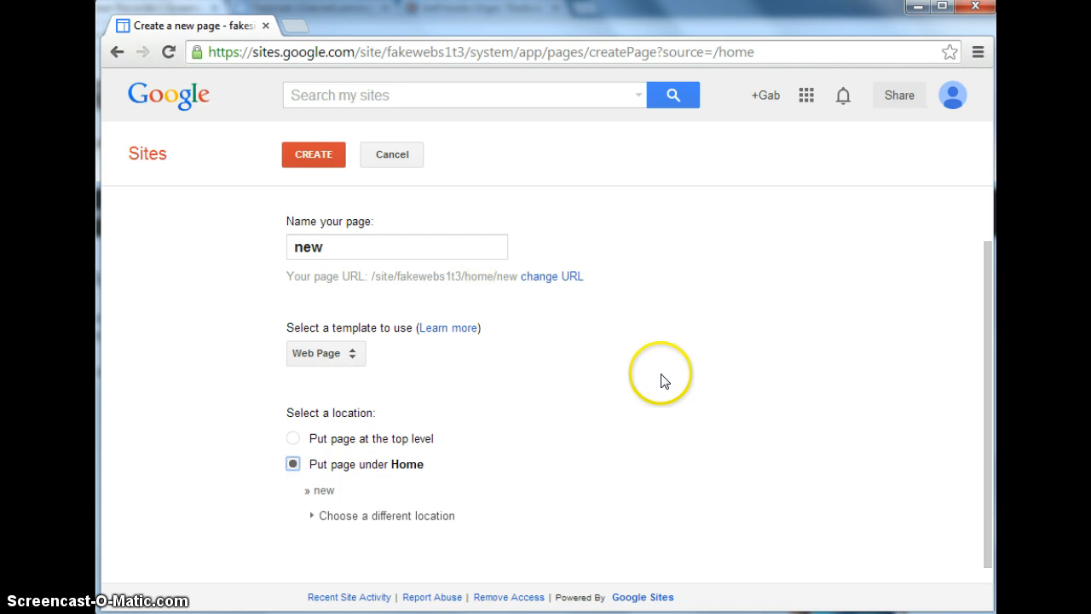
click(338, 159)
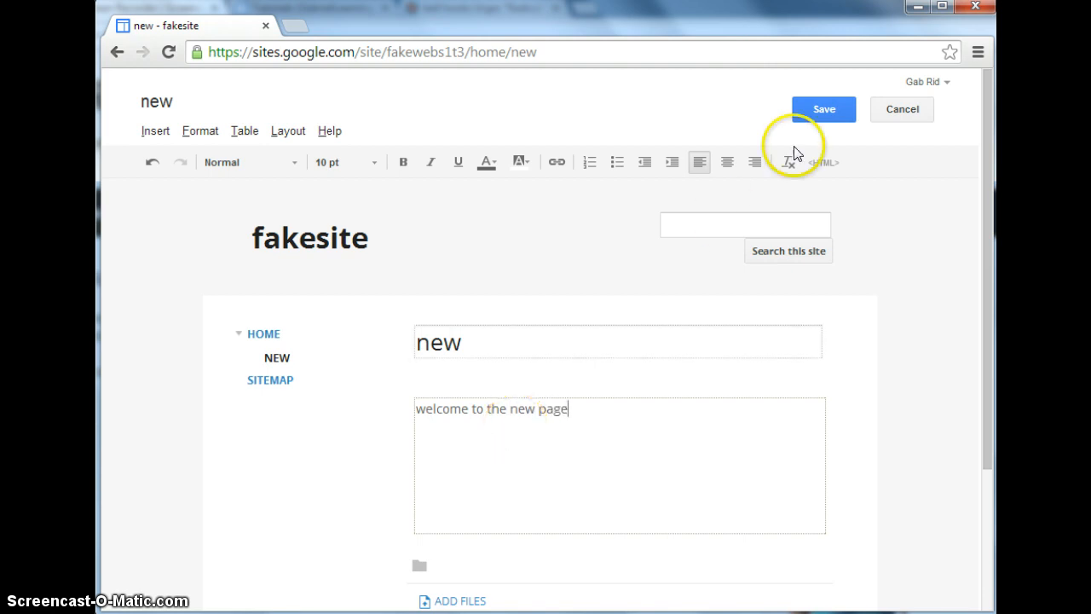
Save the new page with the body text "welcome to the new page" and go to the Home page.
click(836, 112)
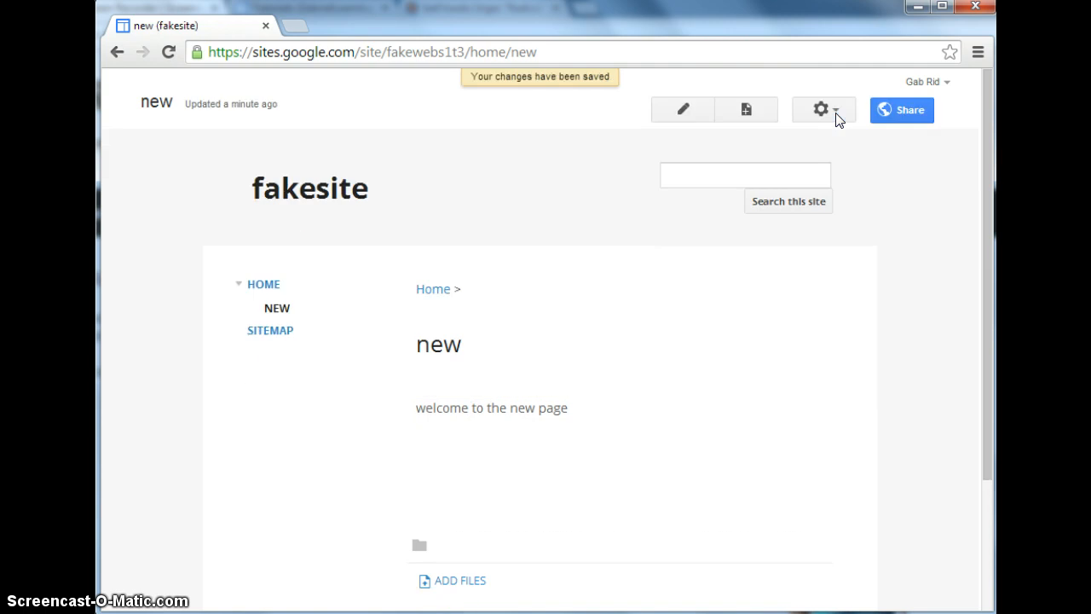
click(272, 286)
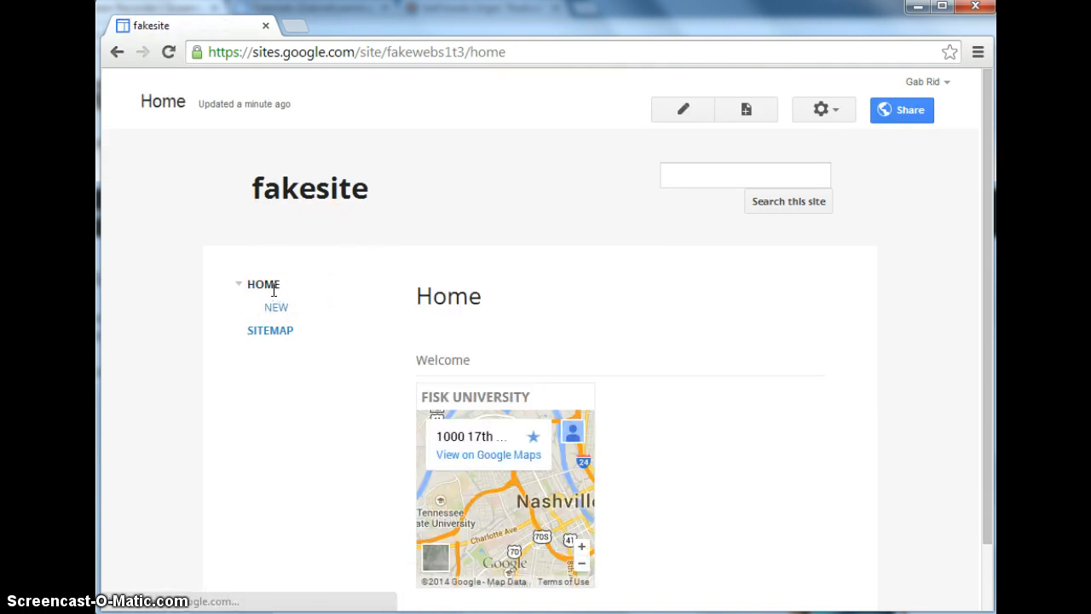
Open the "new" page for editing, start a link on a new line below the welcome text, and browse the site's pages as link targets.
click(276, 309)
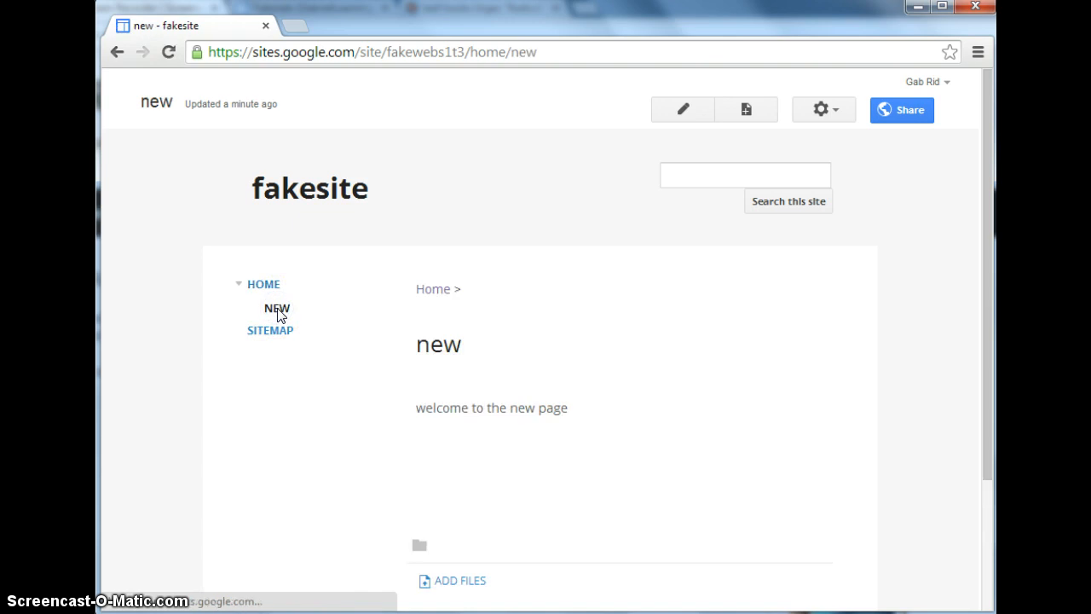
click(686, 112)
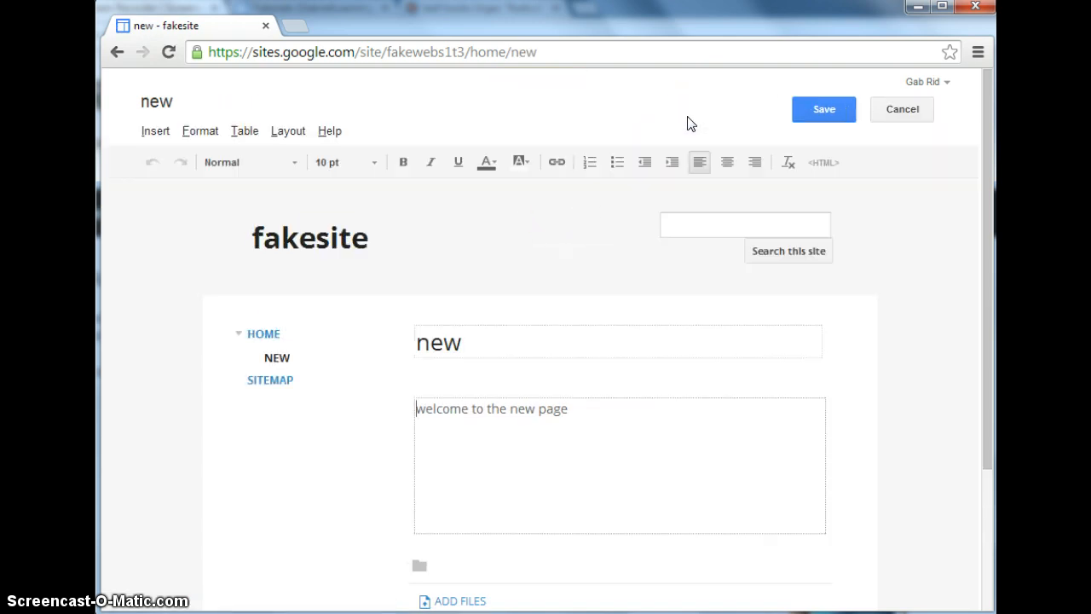
click(580, 407)
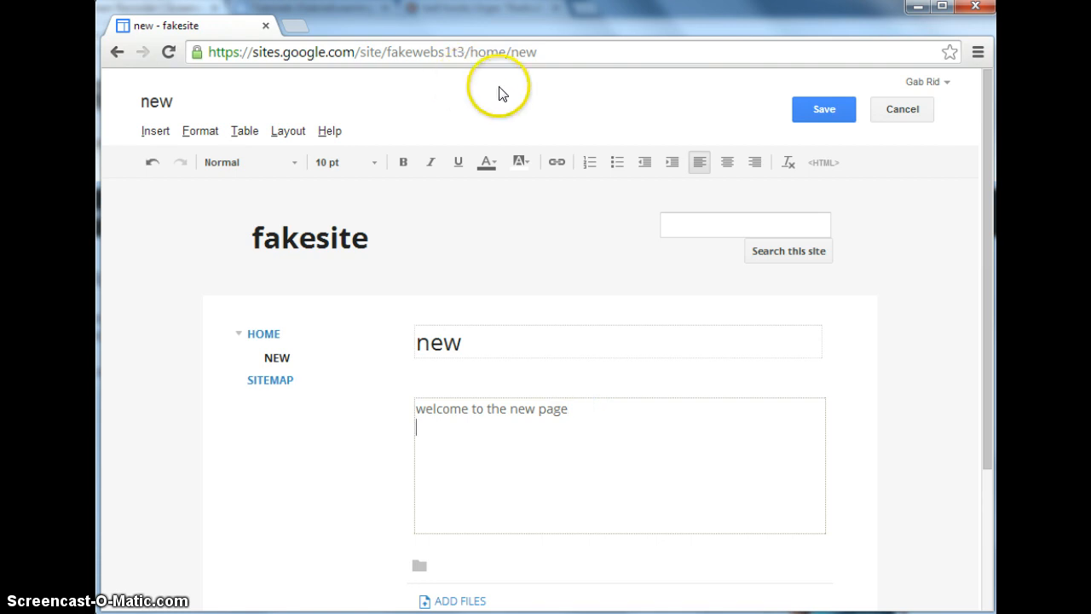
click(556, 163)
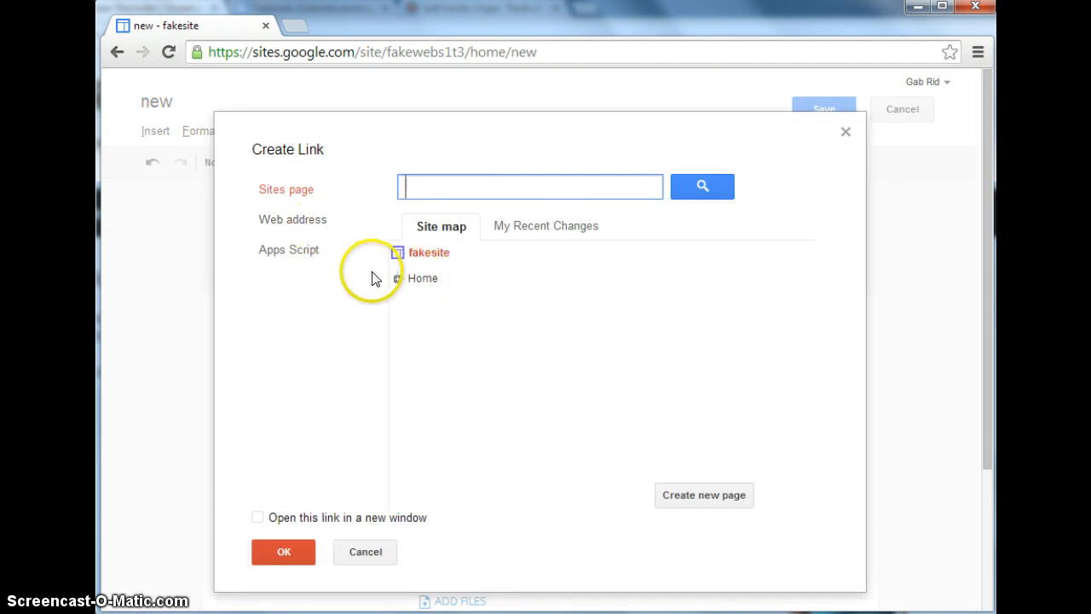
click(397, 278)
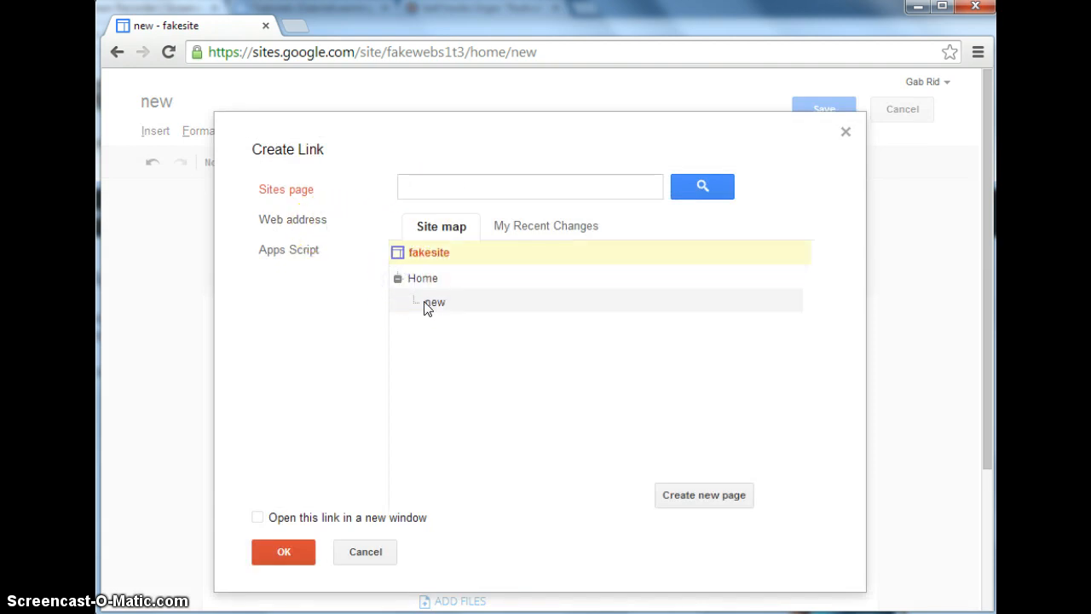
click(428, 304)
click(277, 220)
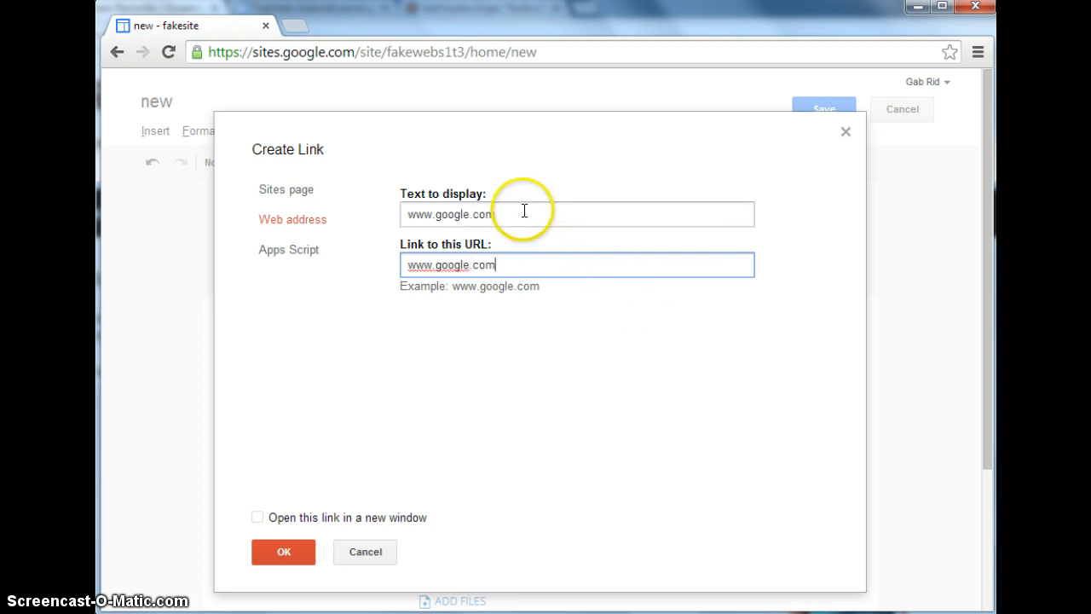
drag(523, 213, 416, 220)
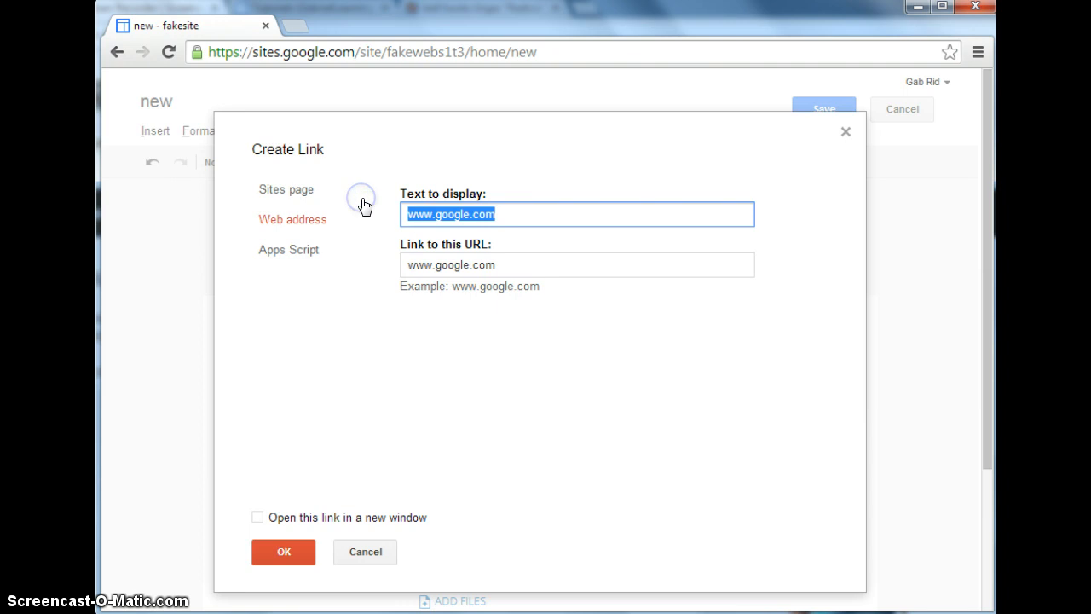
text(Google)
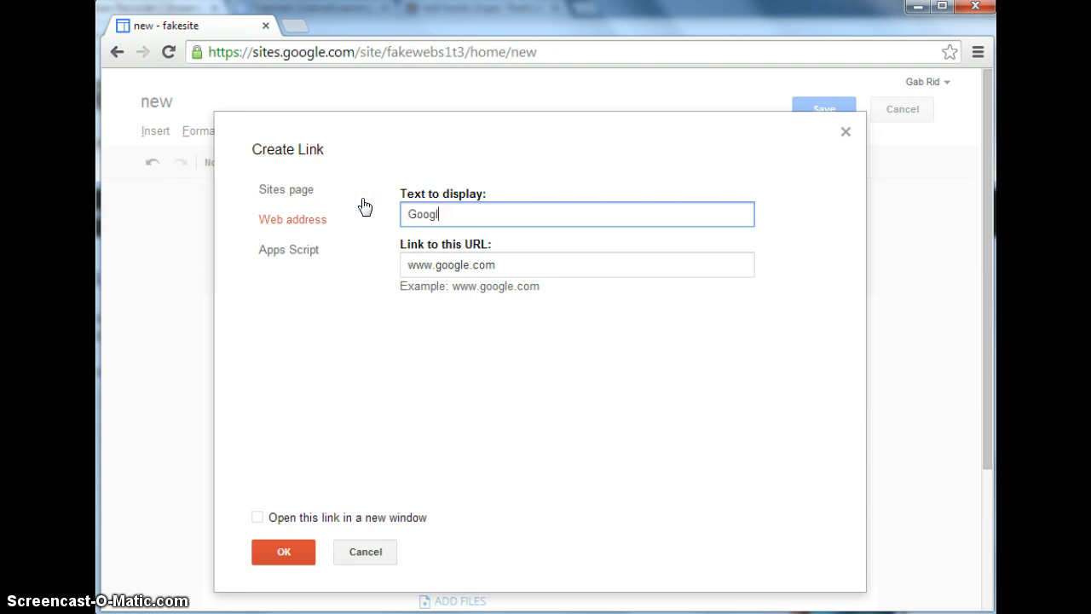
click(259, 519)
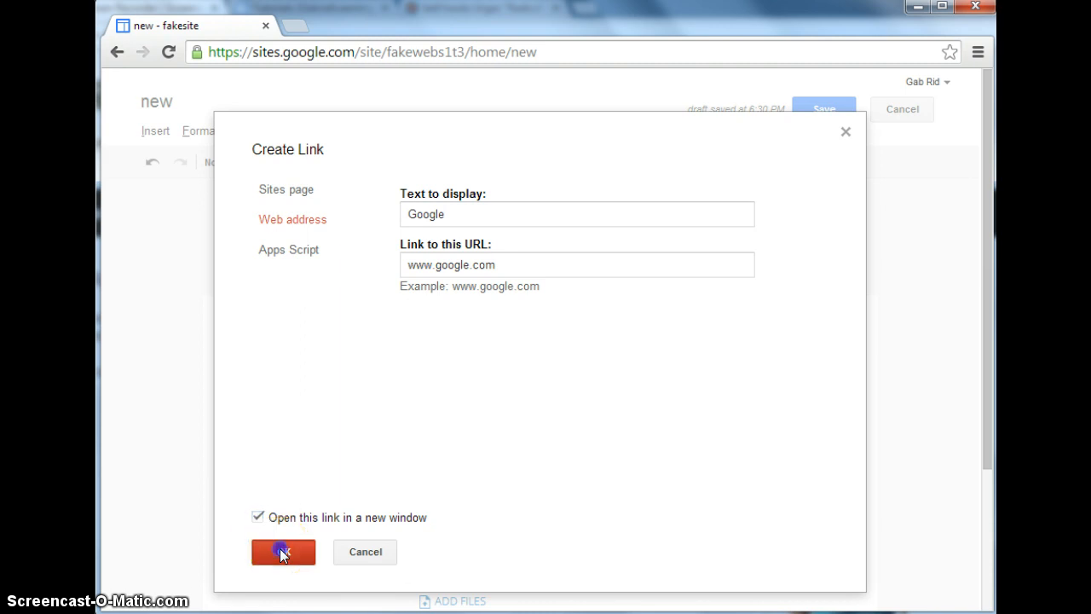
click(283, 553)
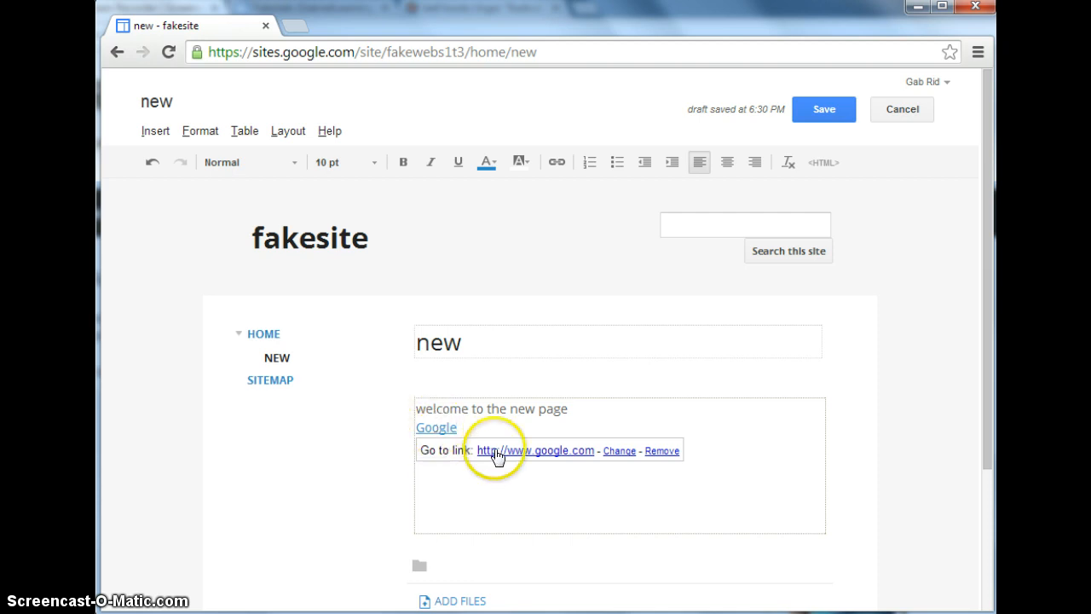
click(817, 113)
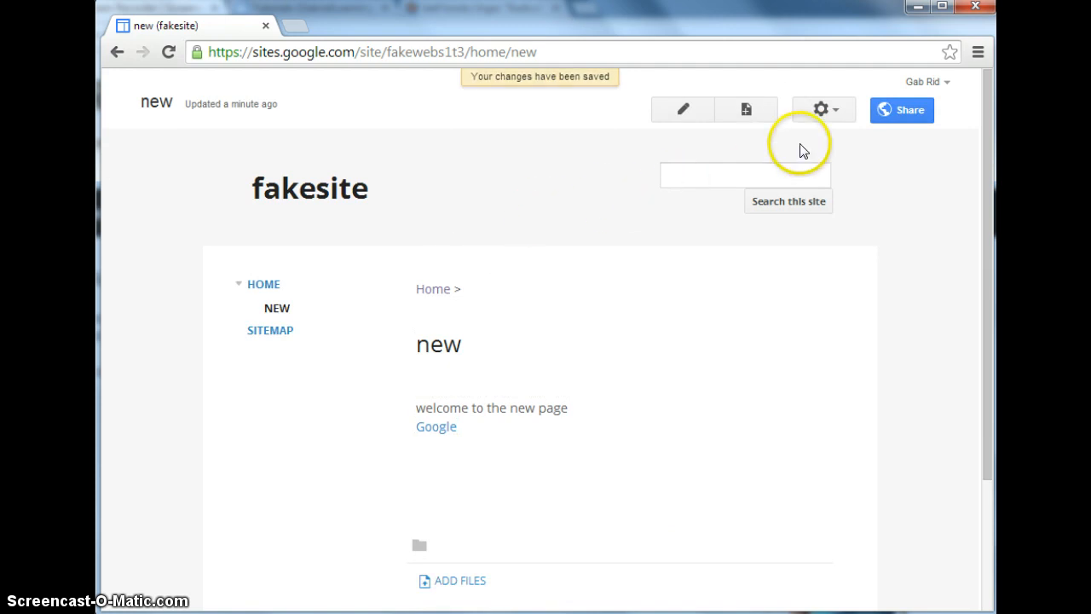
Go to the site management settings and open the themes, colors and fonts page.
click(839, 120)
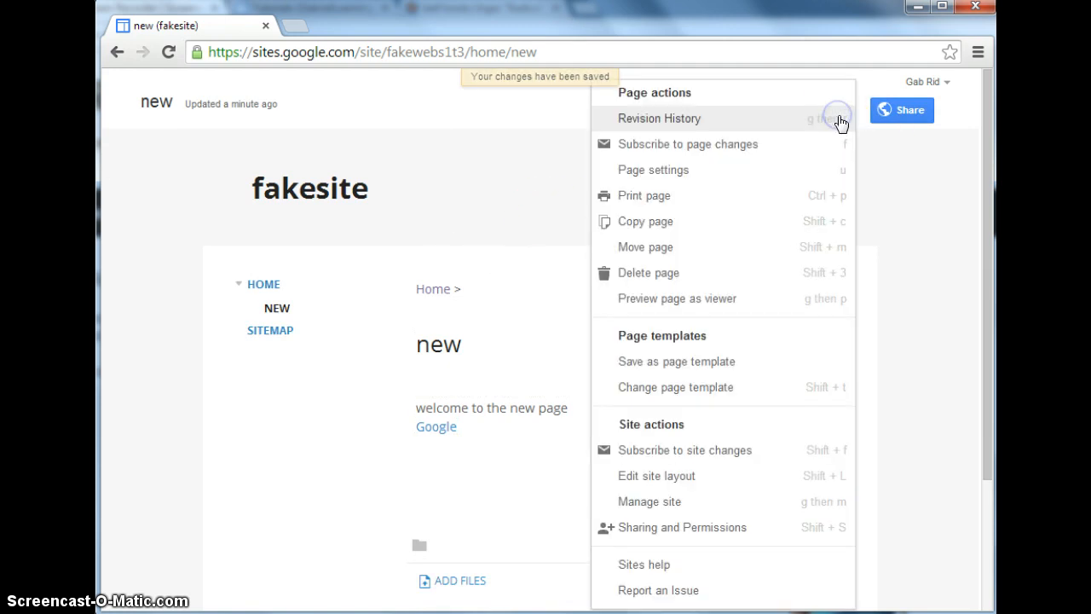
click(674, 502)
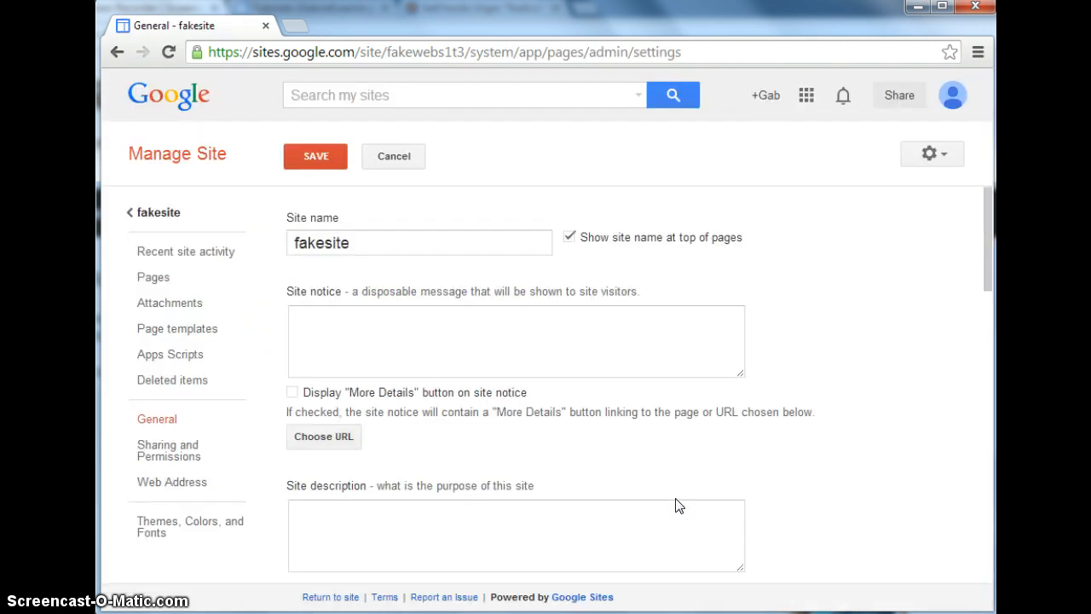
click(336, 531)
click(200, 528)
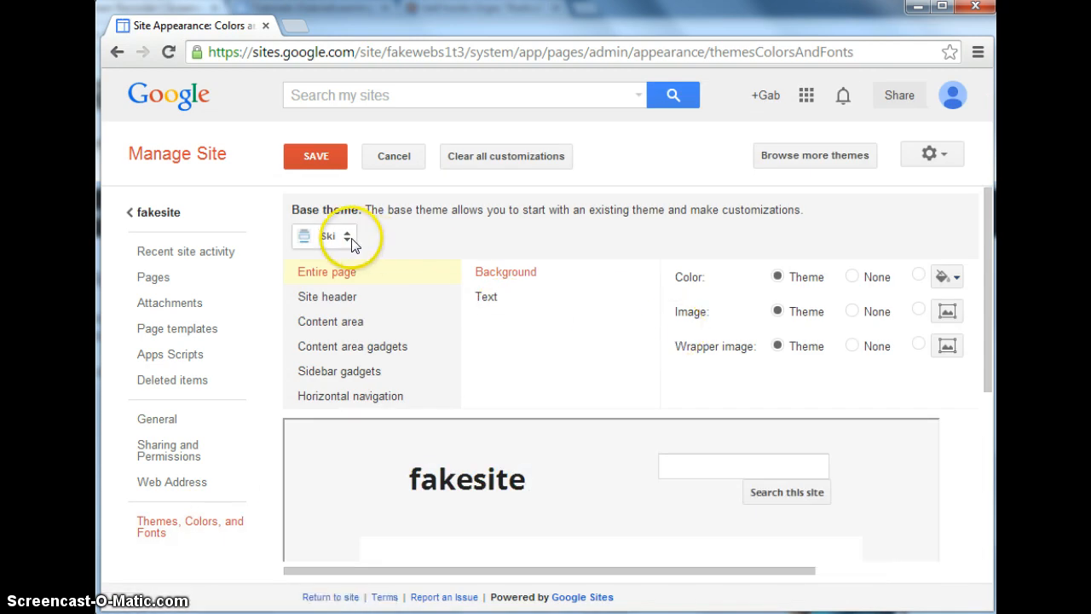
Preview the Simple base theme, and change the site's base theme to Branches.
click(351, 239)
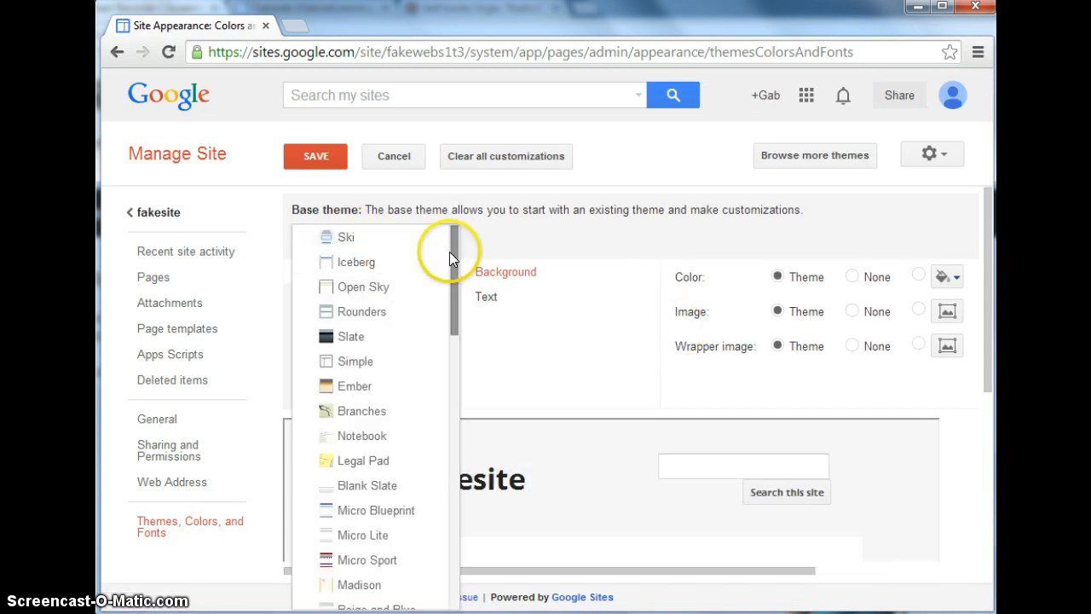
click(374, 364)
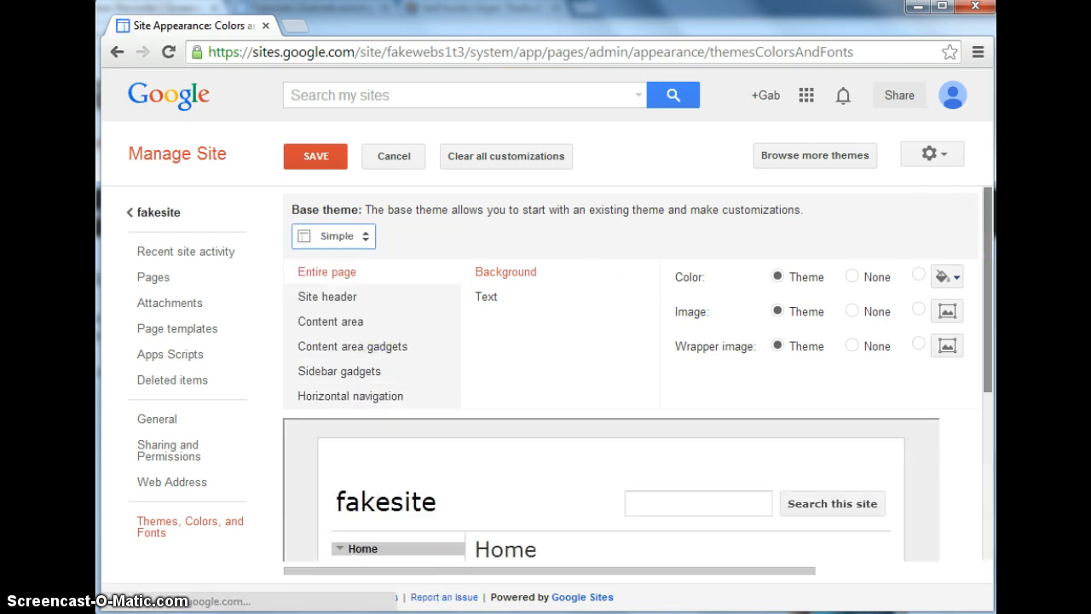
mouse_move(989, 230)
mouse_down()
mouse_move(987, 334)
mouse_move(988, 252)
mouse_up()
click(360, 201)
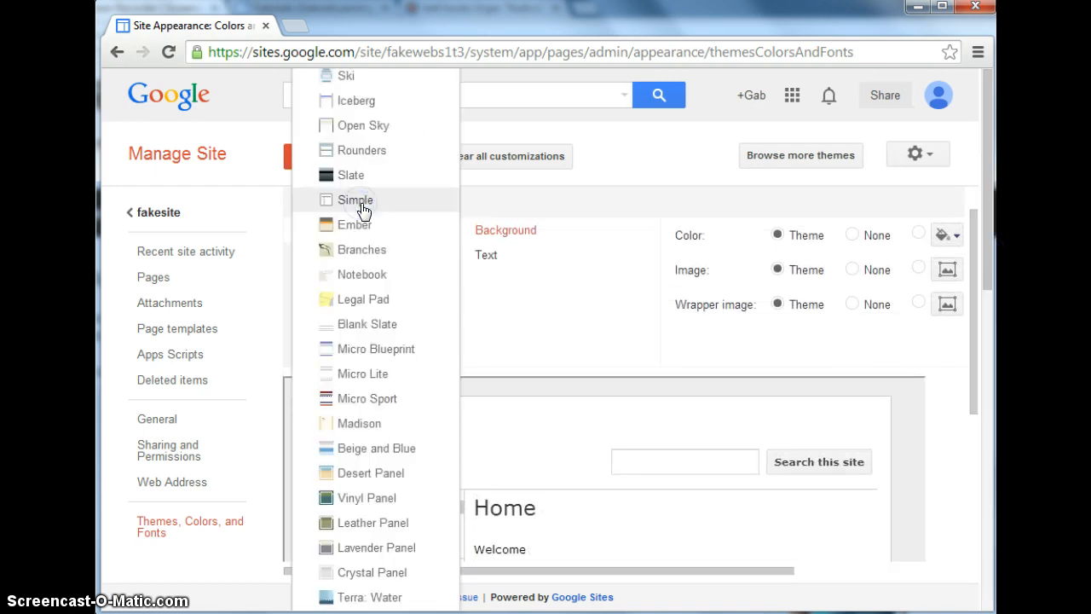
click(366, 251)
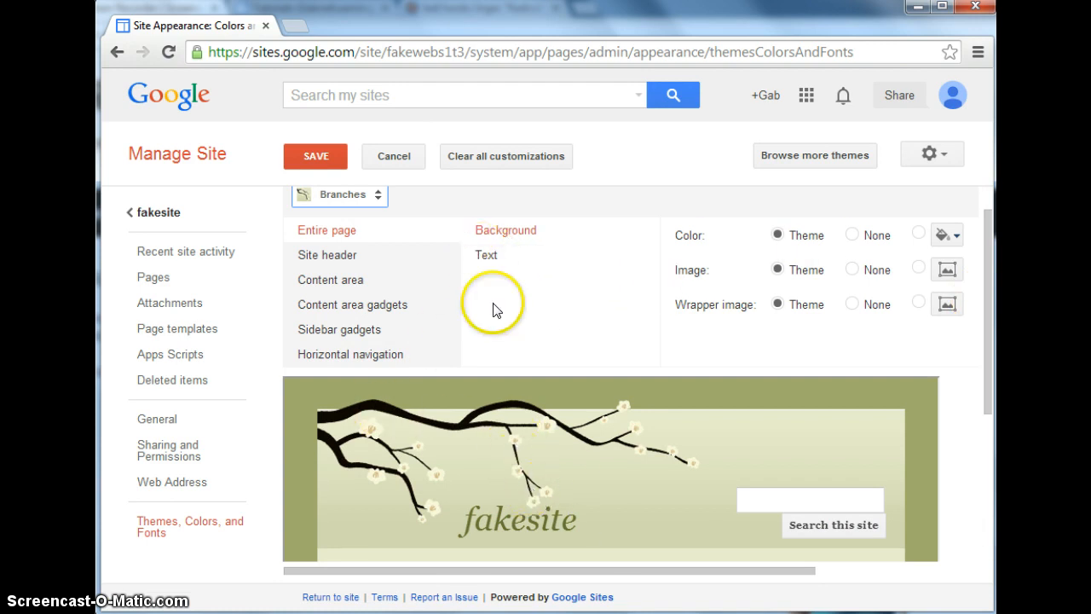
Set the site header's background color to blue and check it in the theme preview.
click(320, 257)
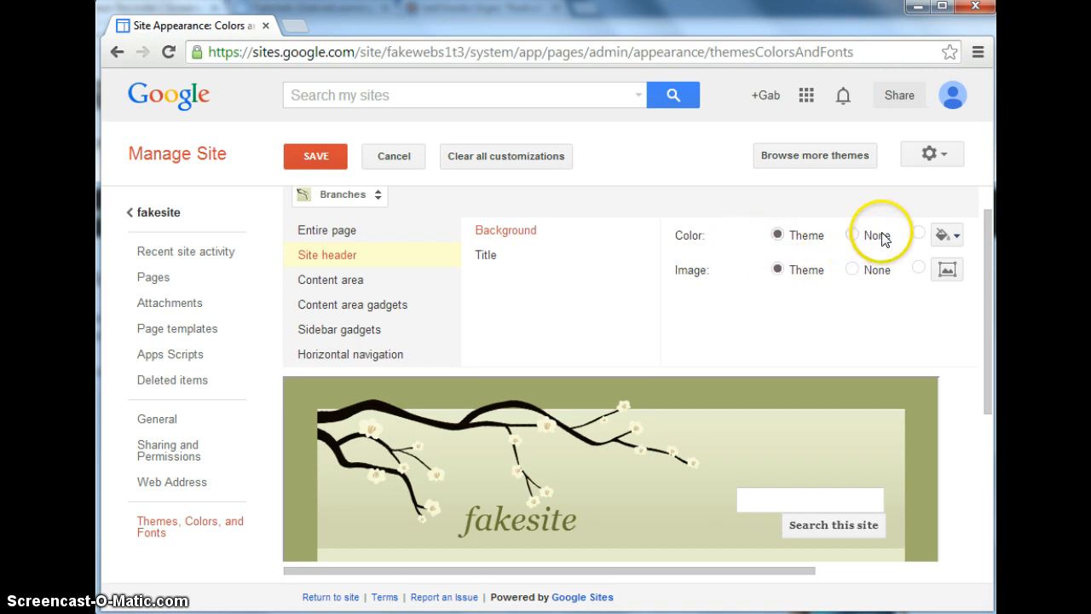
click(918, 234)
click(958, 242)
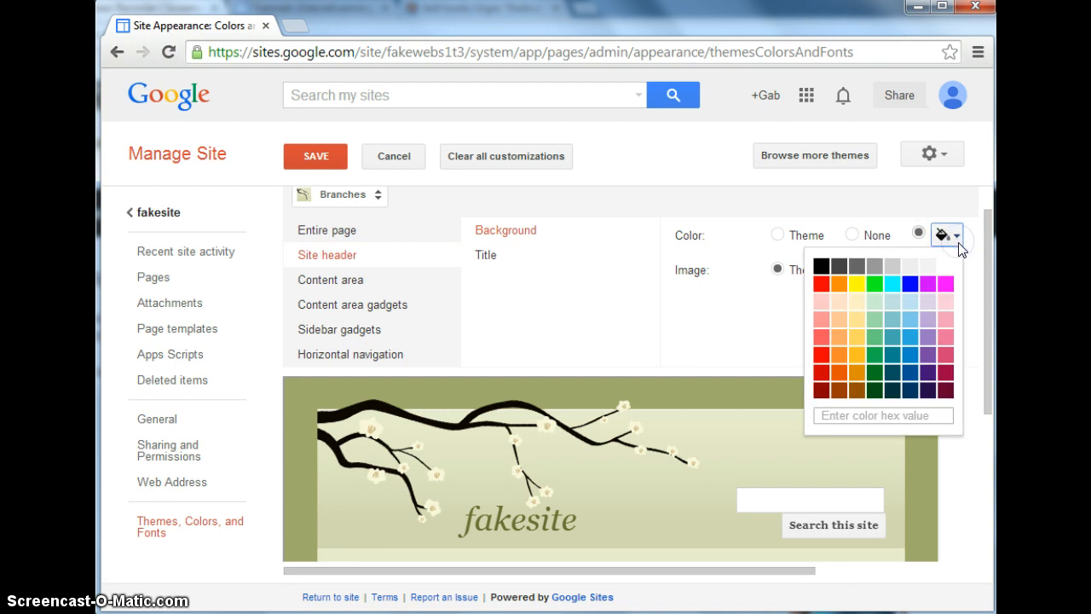
click(910, 285)
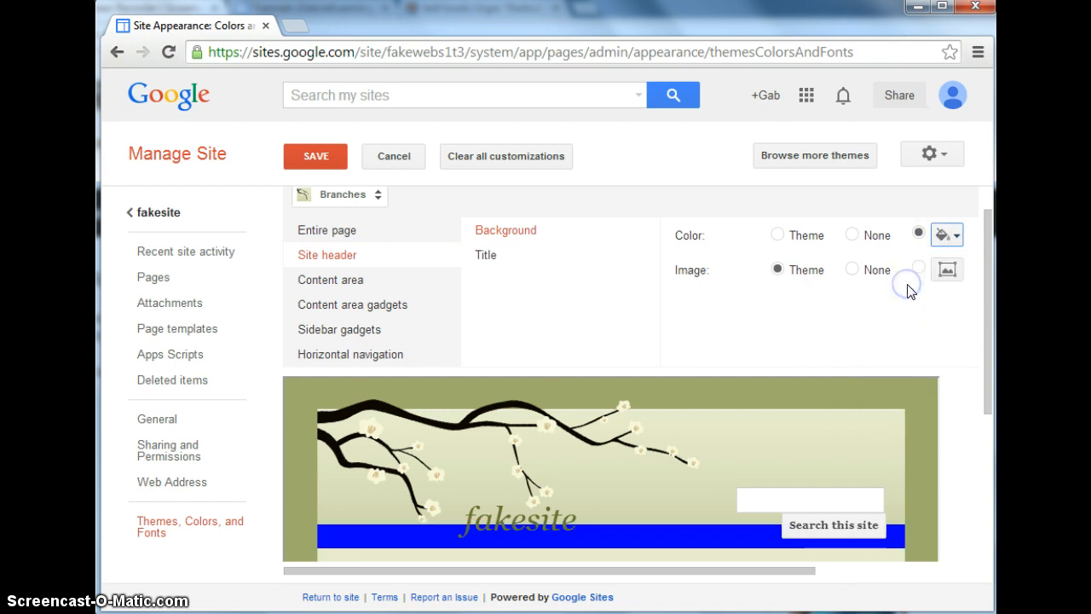
drag(985, 256, 990, 331)
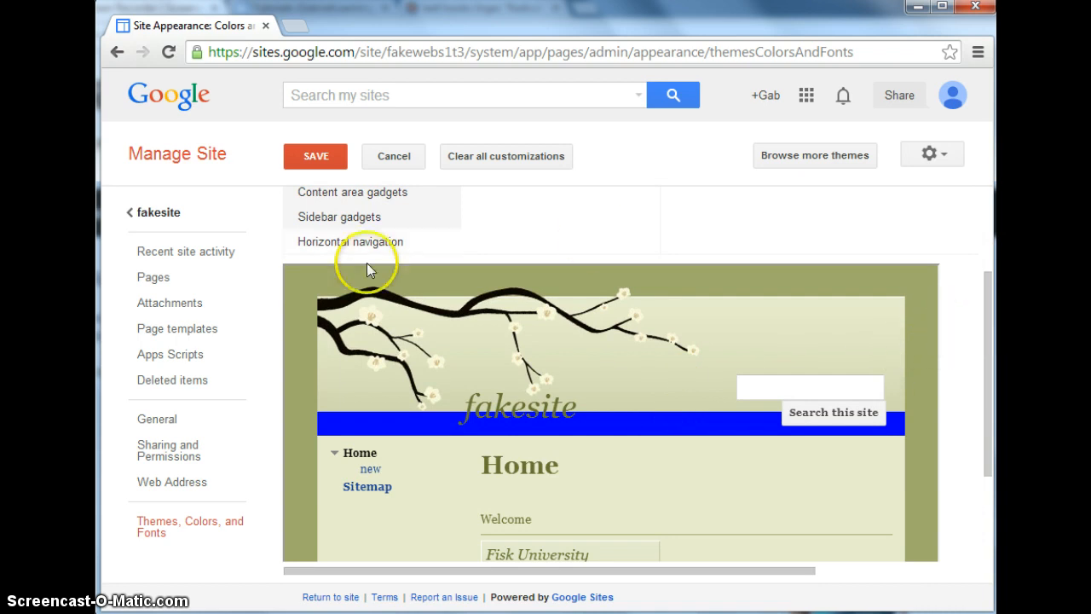
click(330, 153)
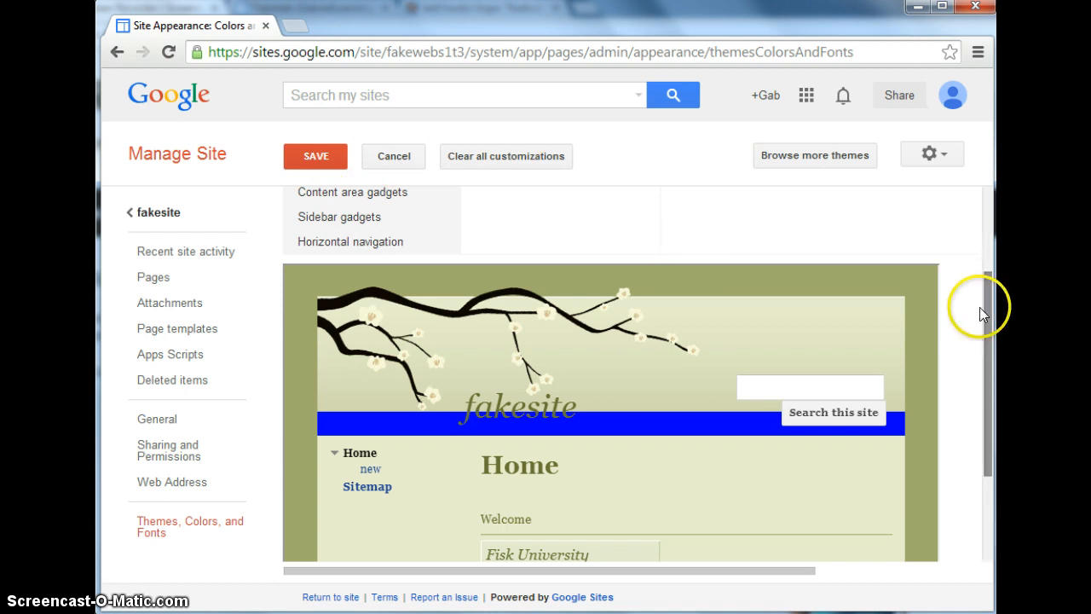
Clear all customizations from the Branches theme and save the site's appearance.
drag(986, 308, 991, 273)
click(500, 153)
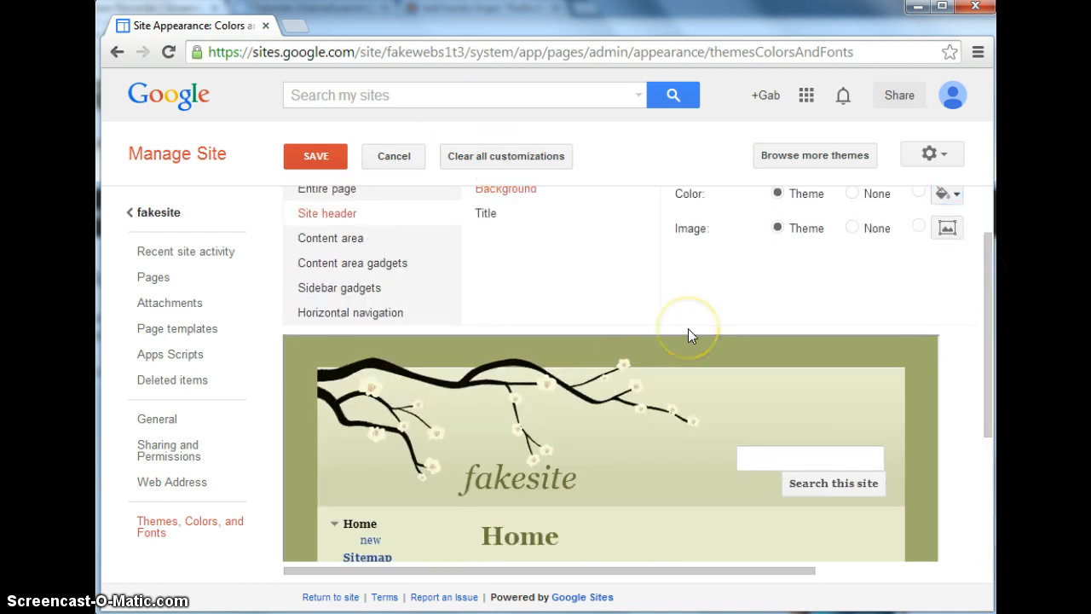
drag(986, 293, 986, 224)
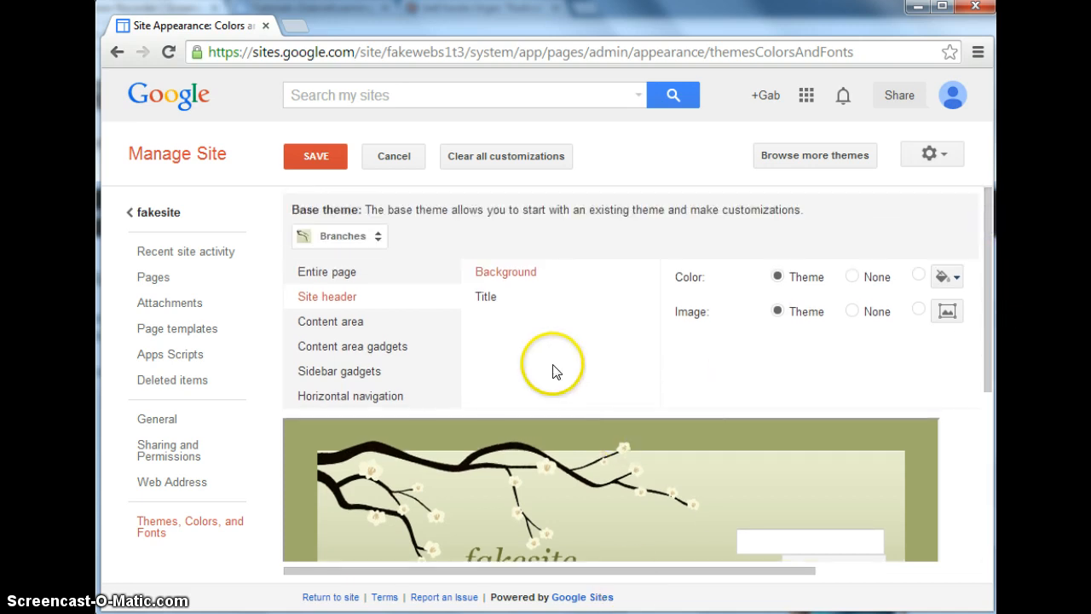
click(307, 169)
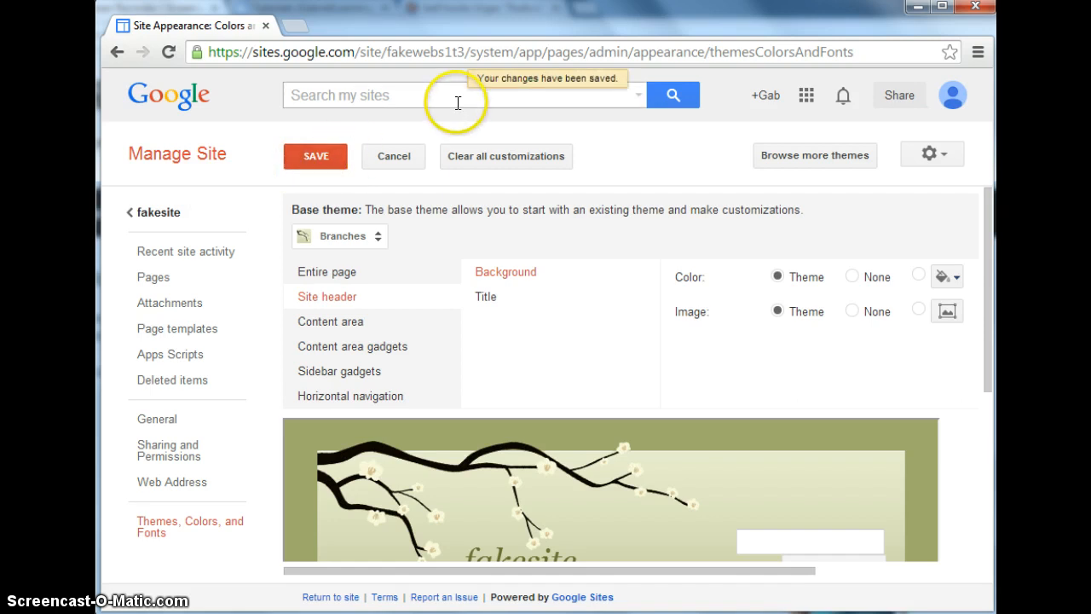
Return to fakesite and review the Home page and the "new" page in the Branches theme.
click(158, 213)
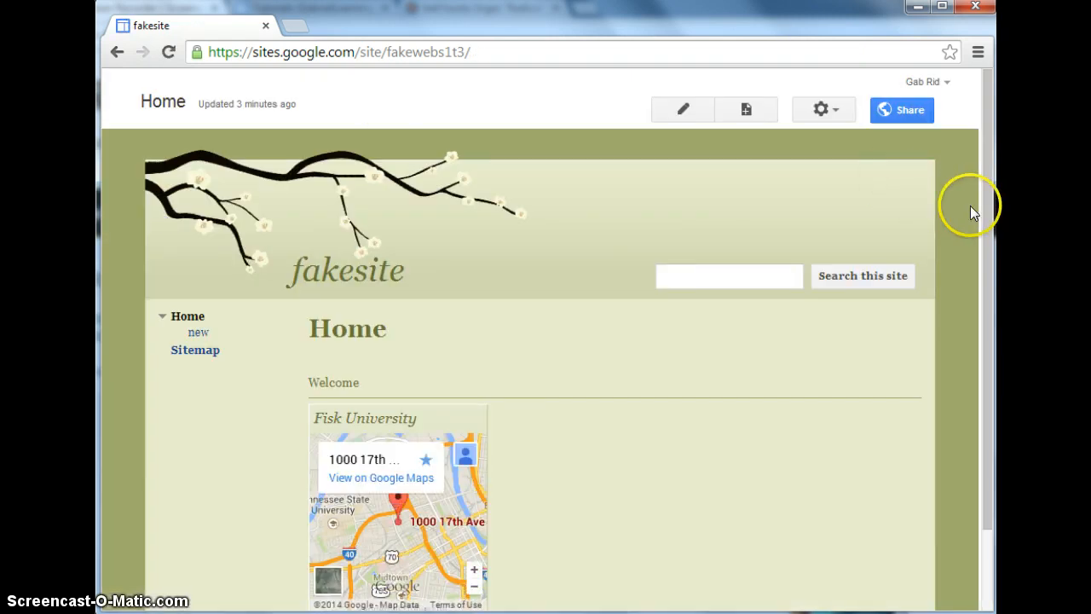
drag(987, 210, 996, 295)
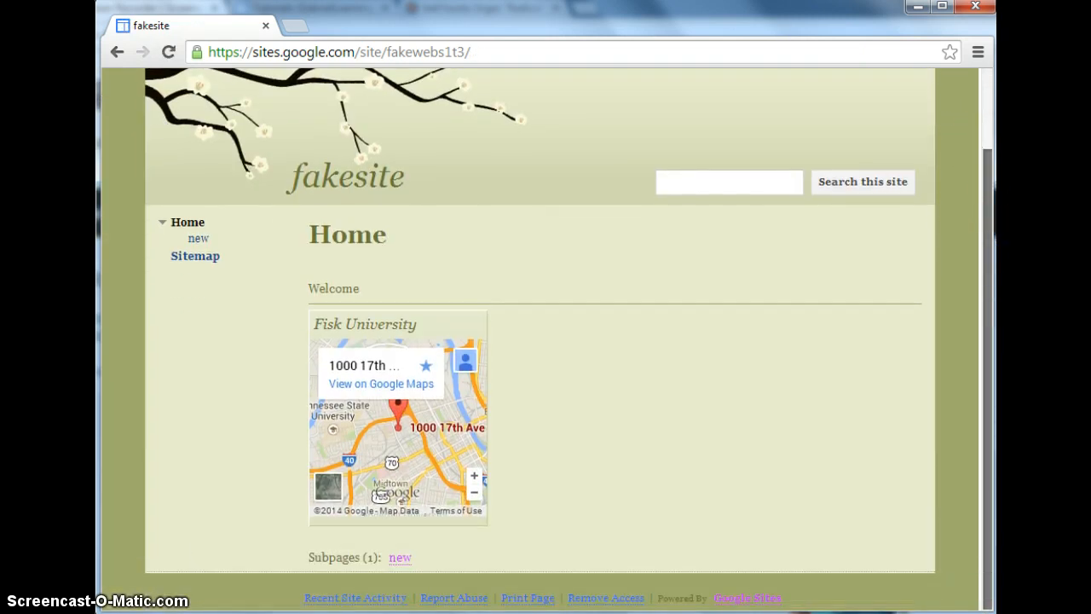
click(203, 239)
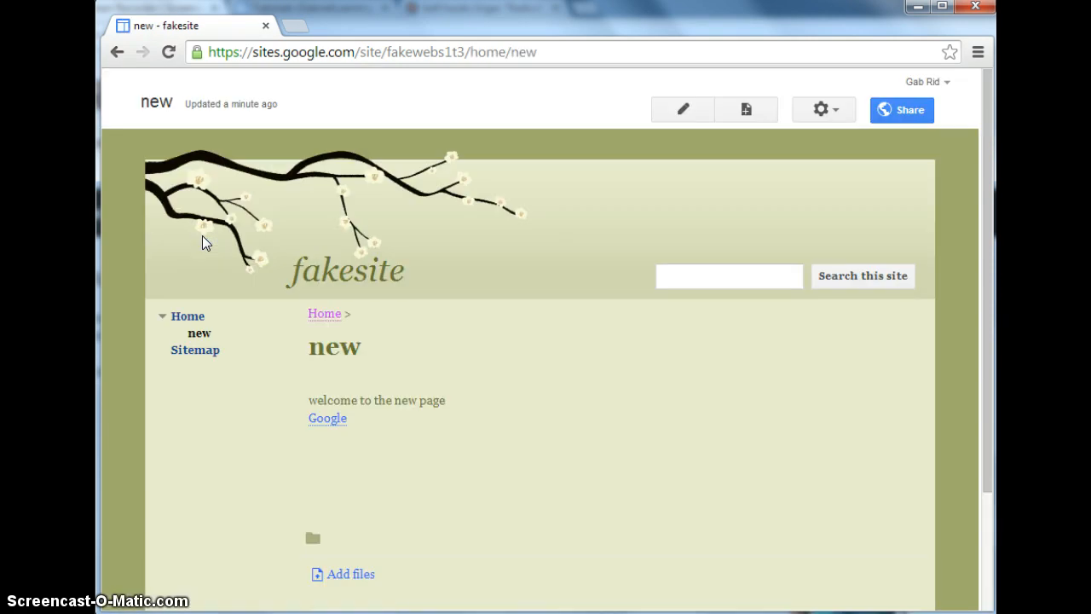
click(790, 271)
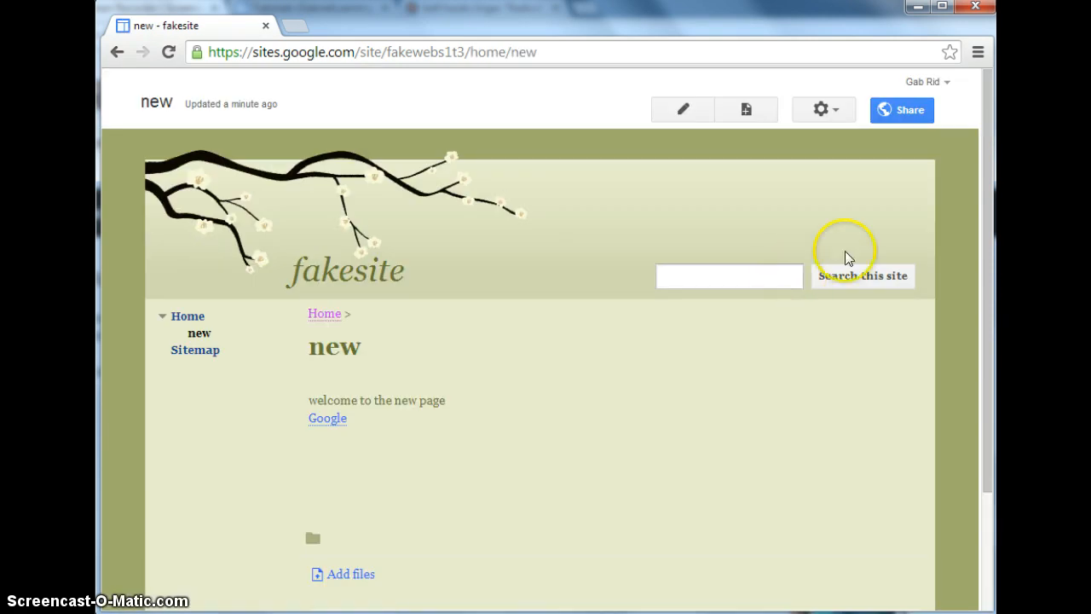
drag(983, 285, 993, 247)
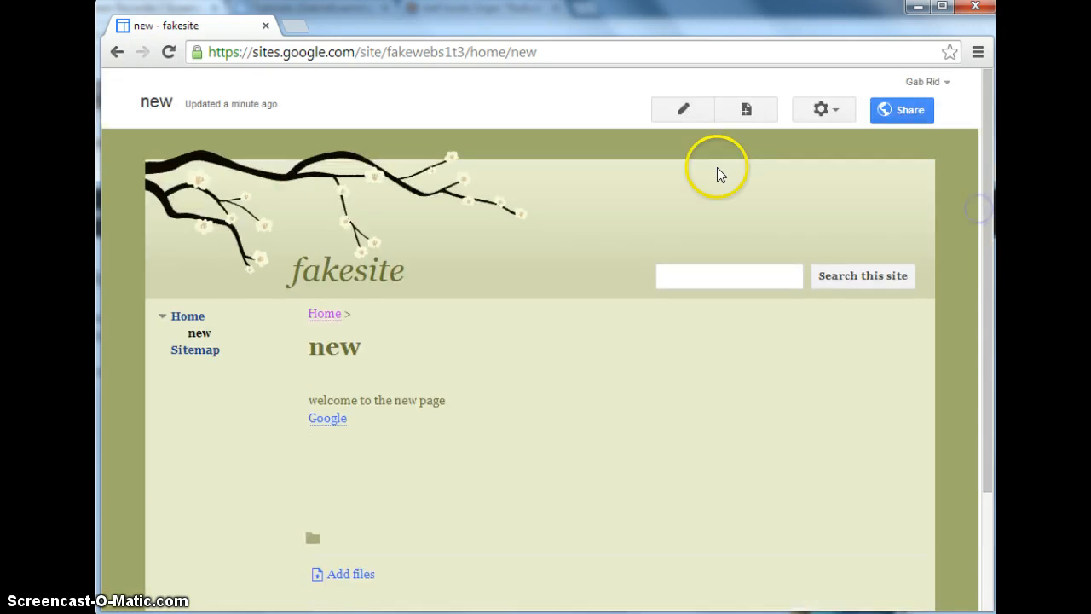
Examine the site layout editing options for the header, sidebar and footer, and close the layout editor.
click(822, 110)
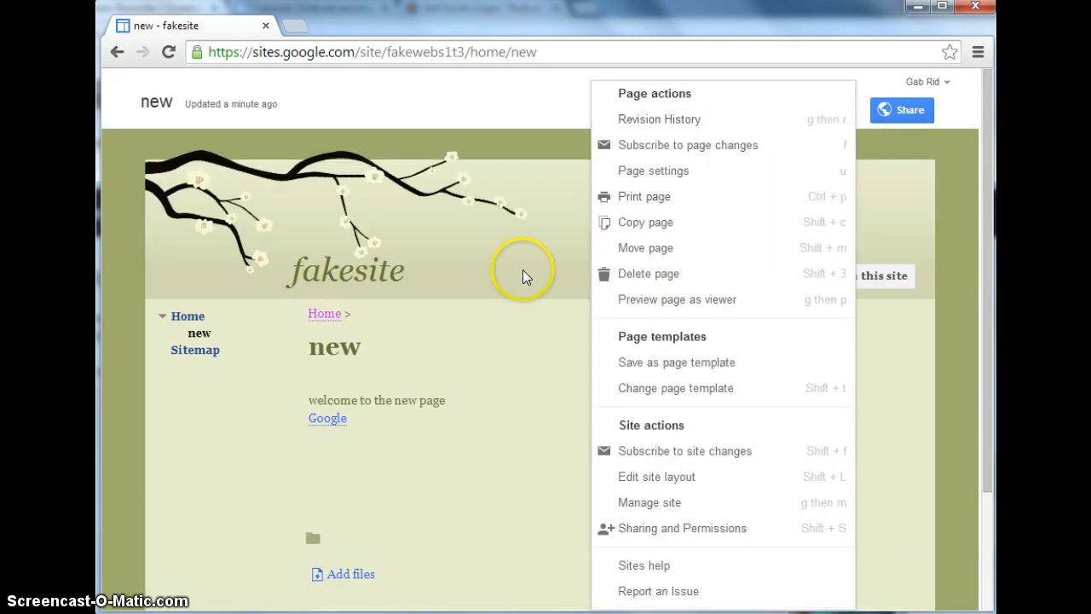
click(638, 483)
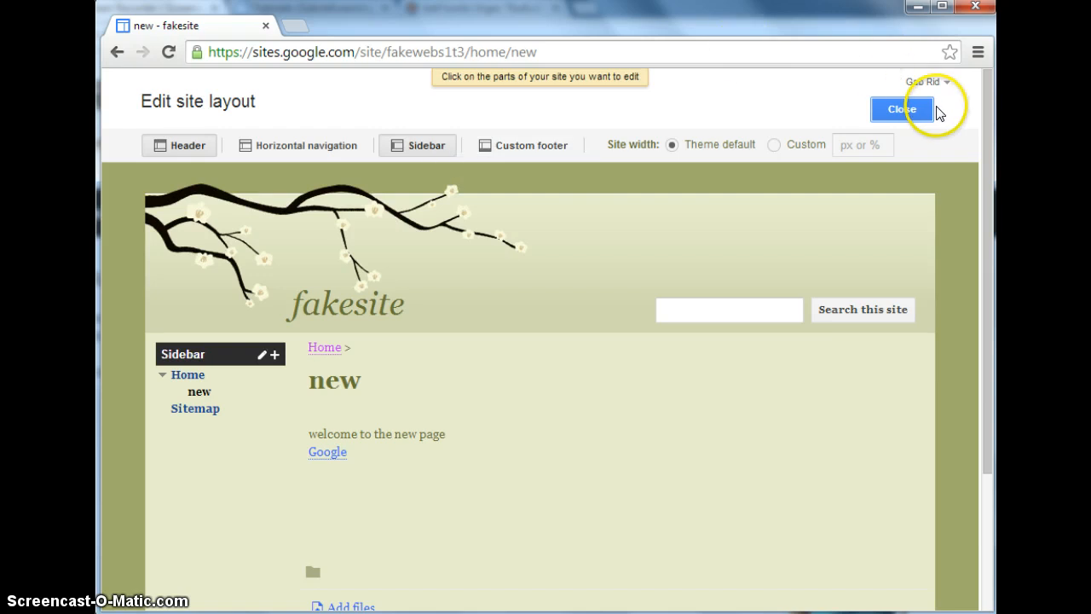
click(905, 108)
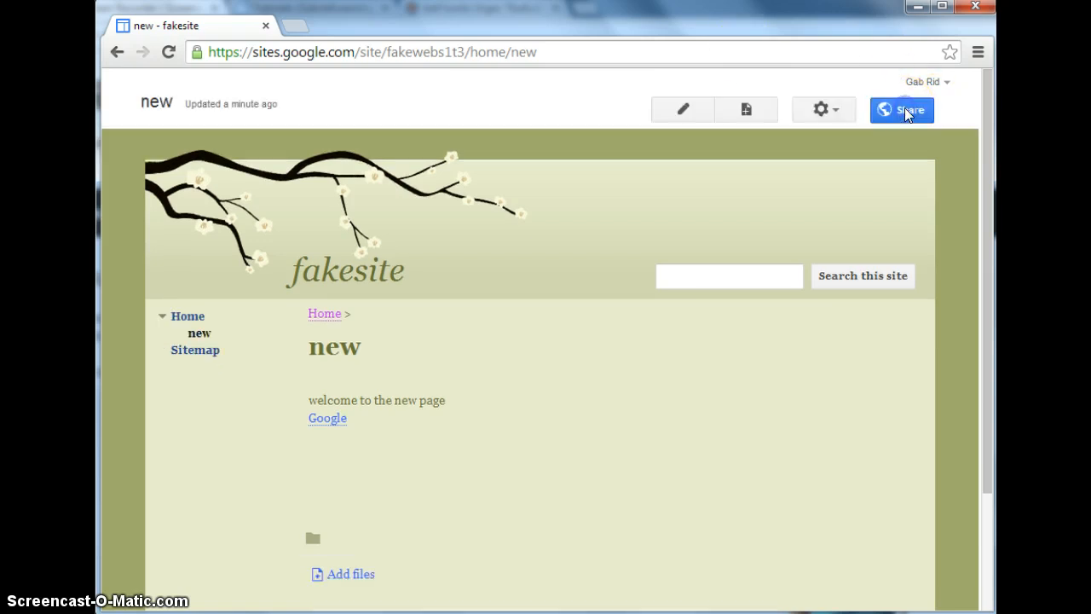
Edit the "new" page and set the "welcome to the new page" text to 16 pt.
click(693, 108)
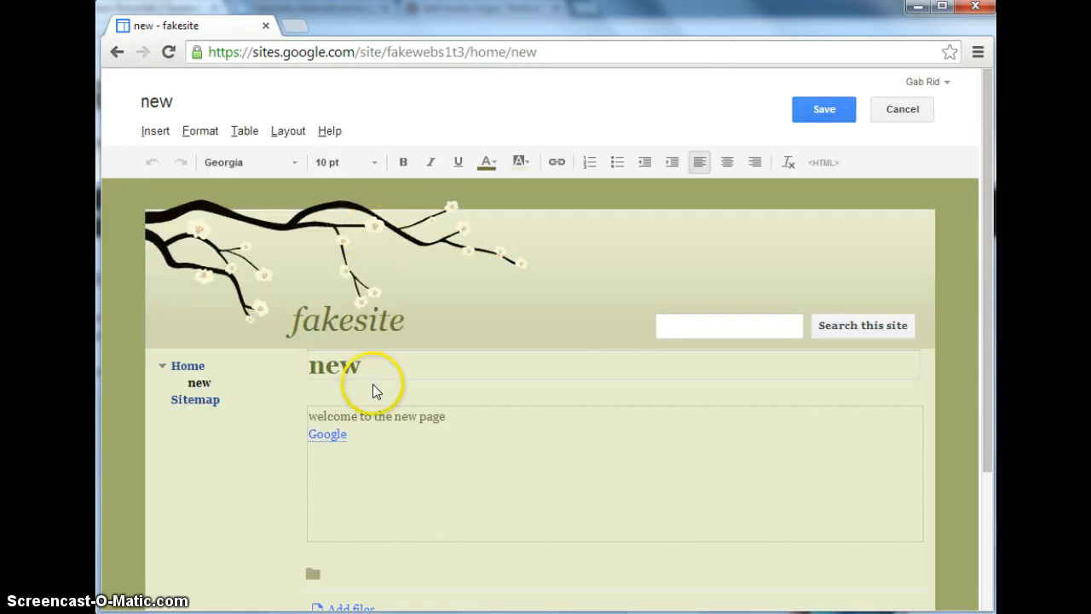
drag(450, 417, 291, 417)
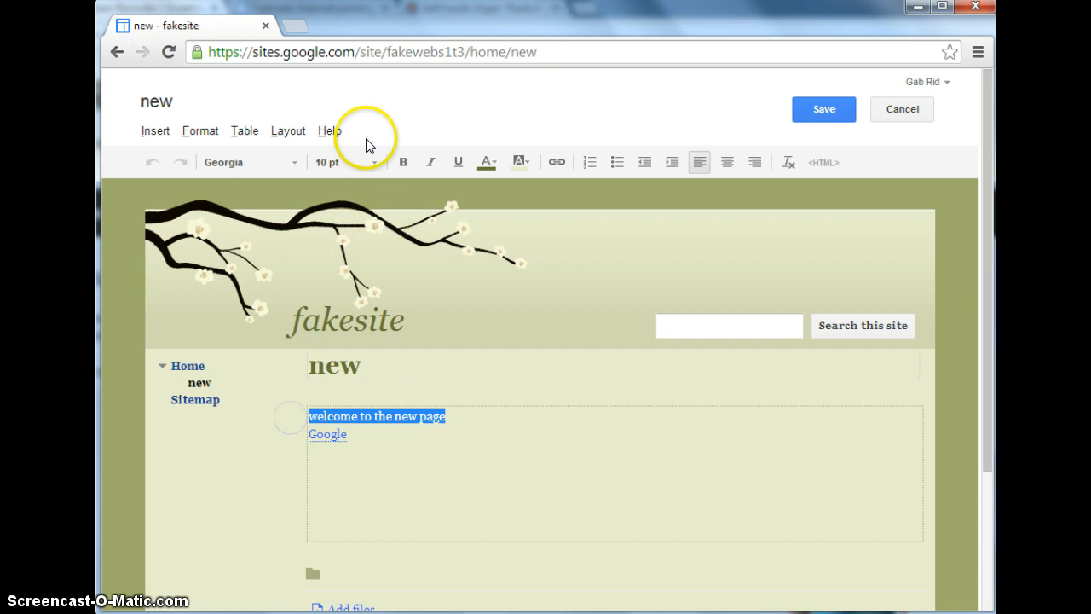
click(373, 162)
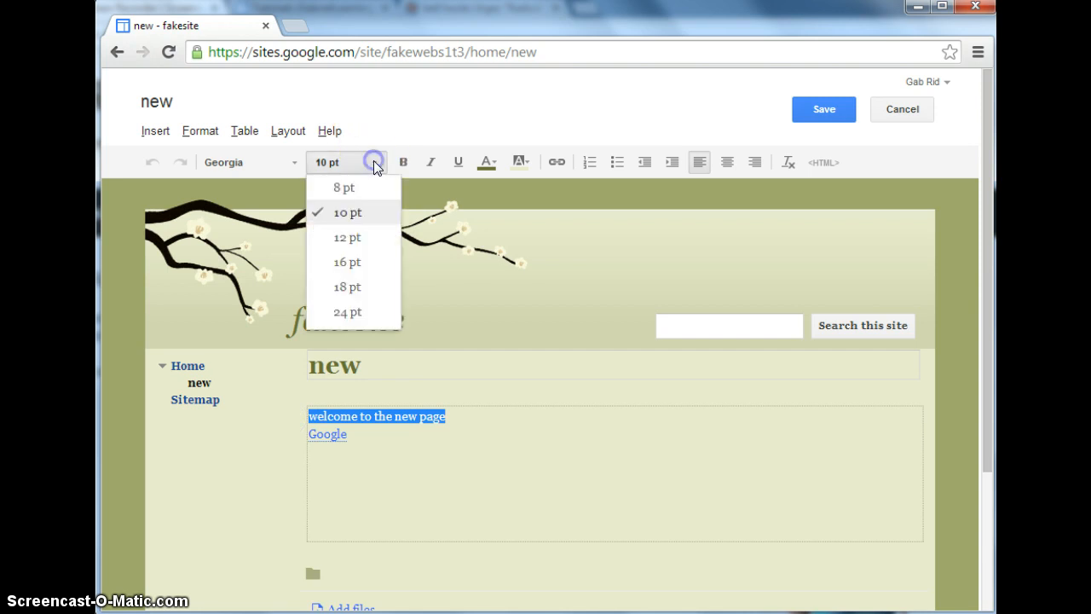
click(346, 273)
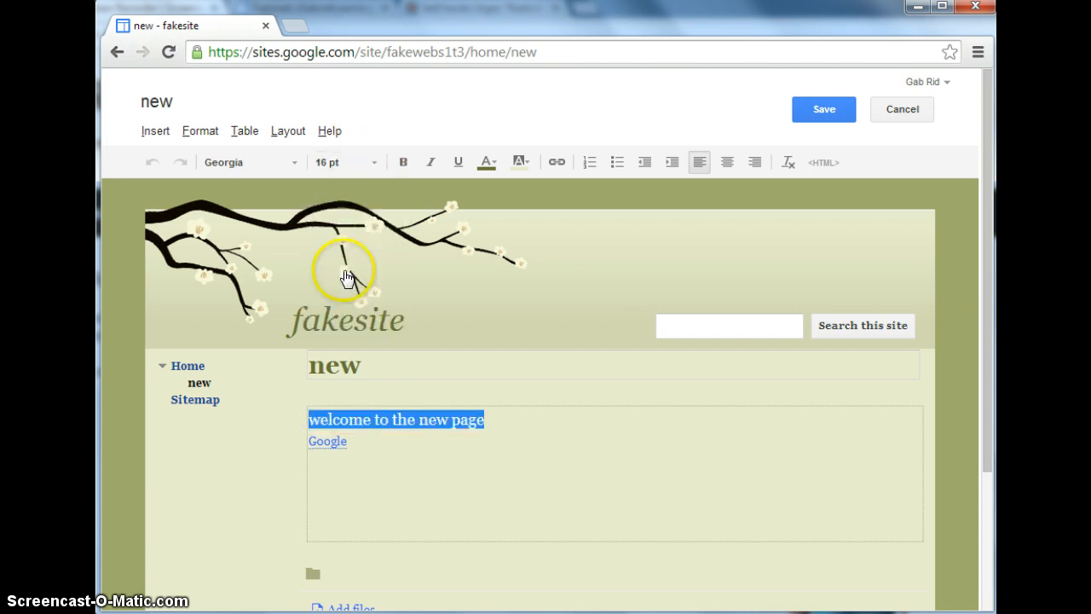
click(292, 132)
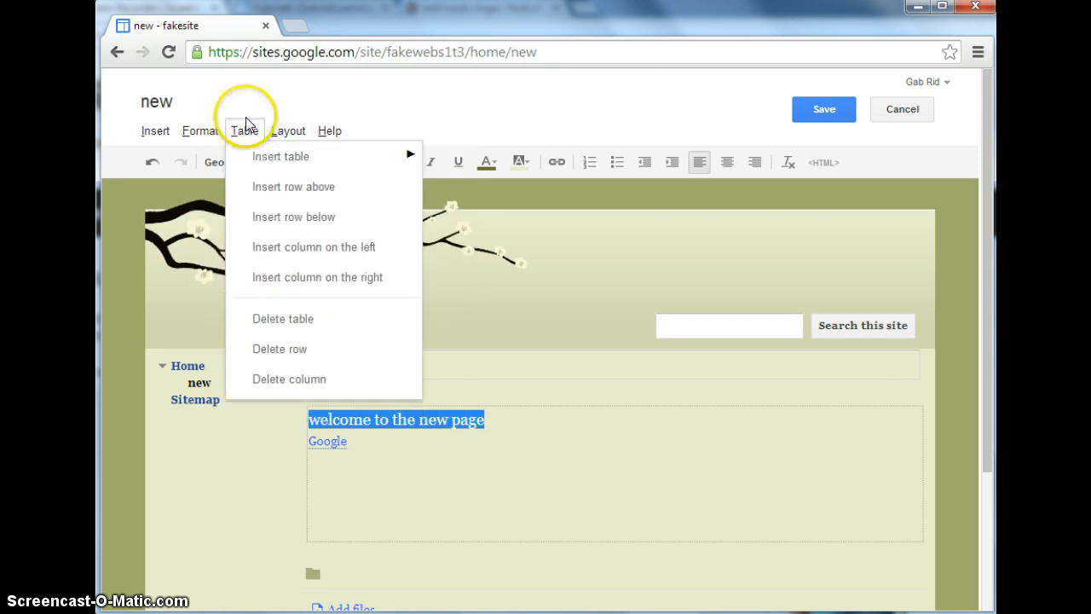
click(474, 103)
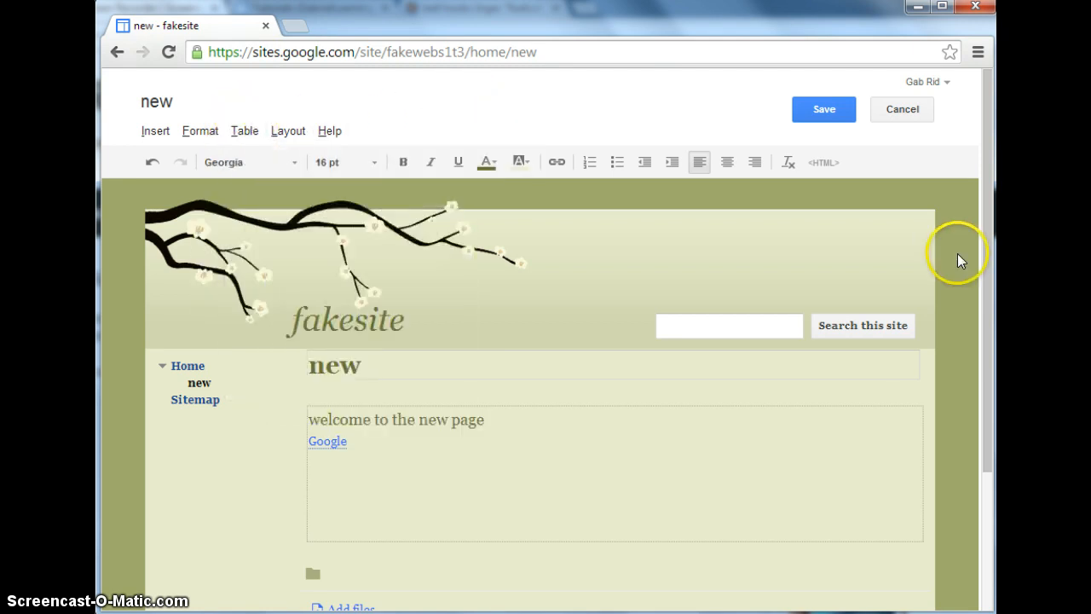
mouse_move(986, 243)
mouse_down()
mouse_move(993, 409)
mouse_move(989, 232)
mouse_up()
drag(987, 188, 987, 187)
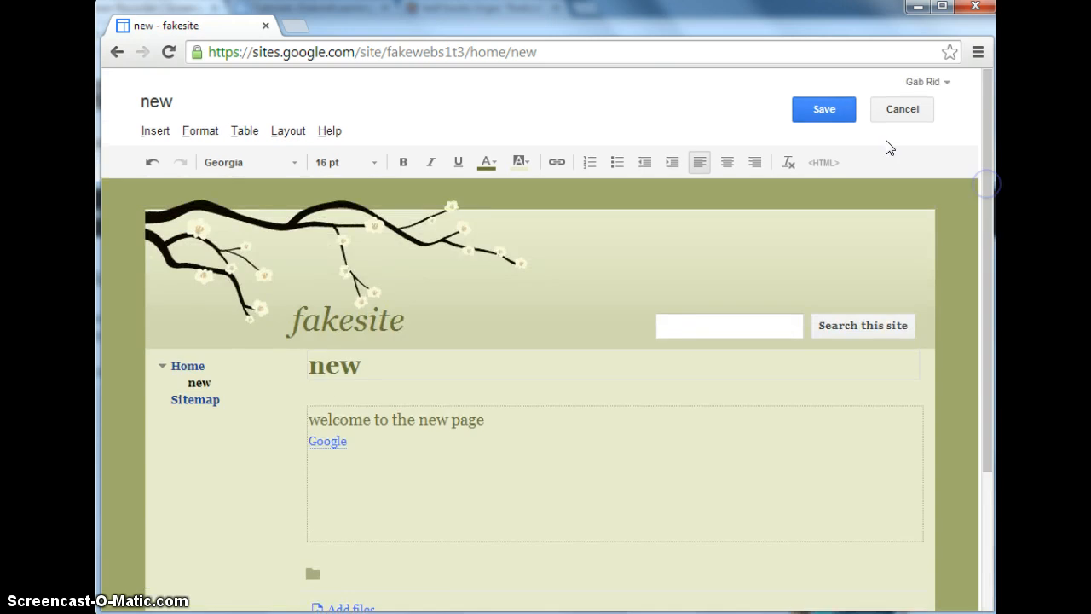
click(330, 132)
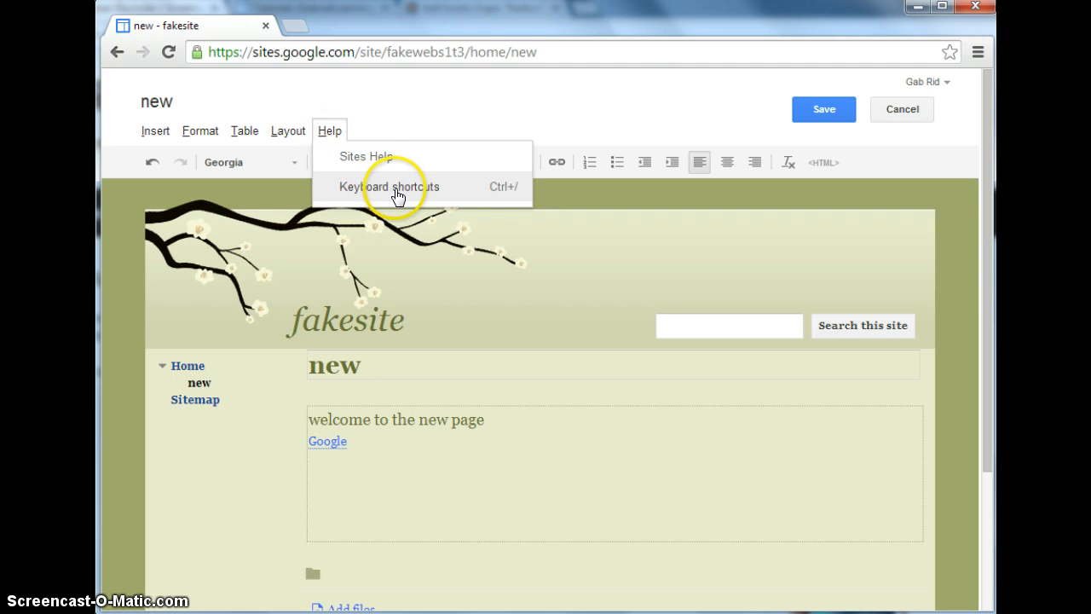
click(665, 112)
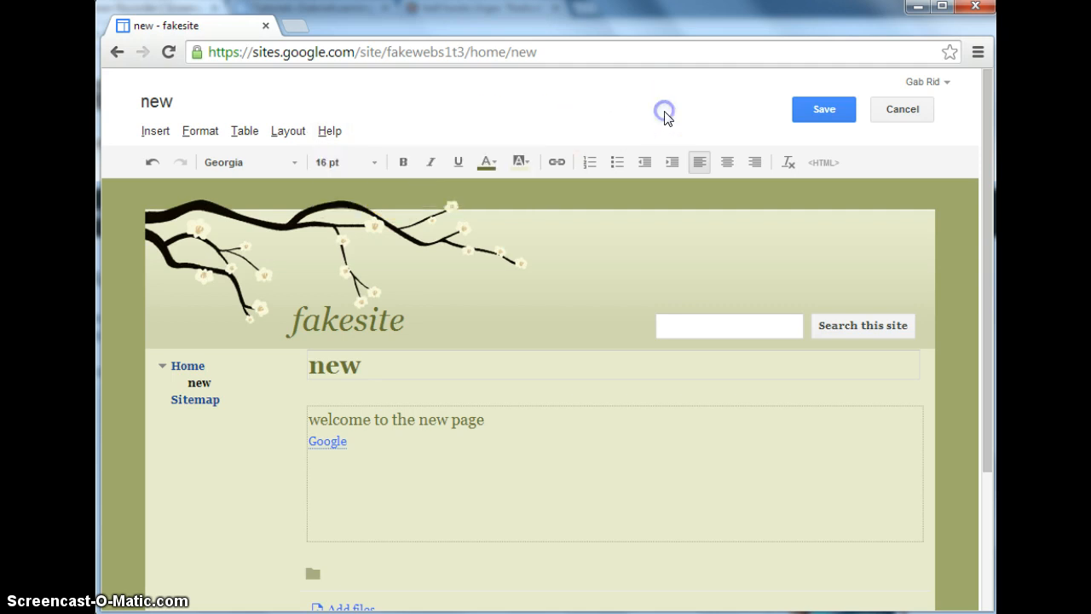
Save the edited "new" page and reopen it from Home to check it.
click(818, 114)
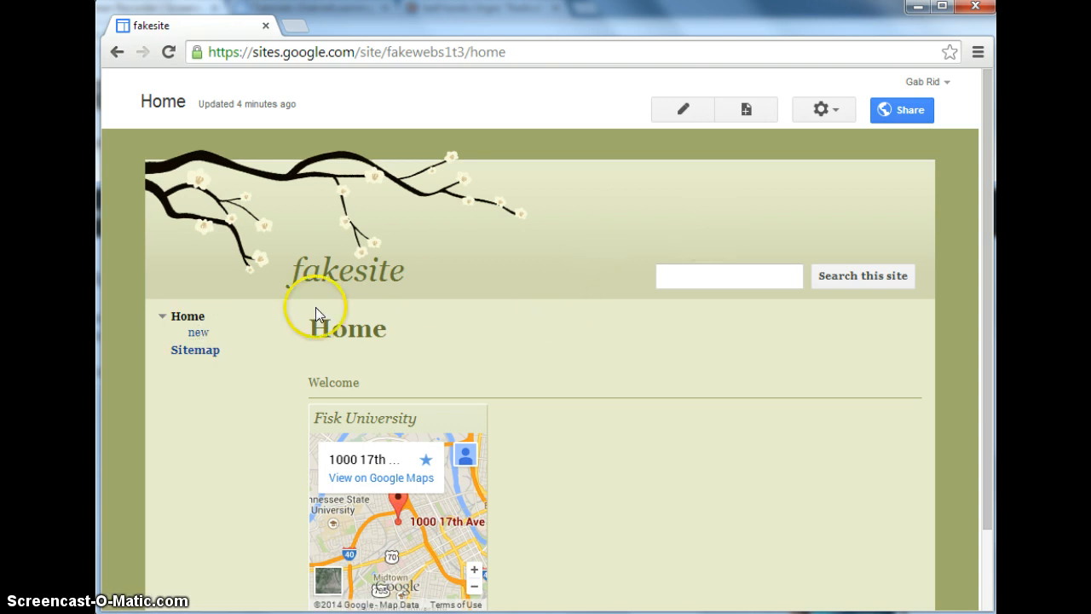
click(211, 339)
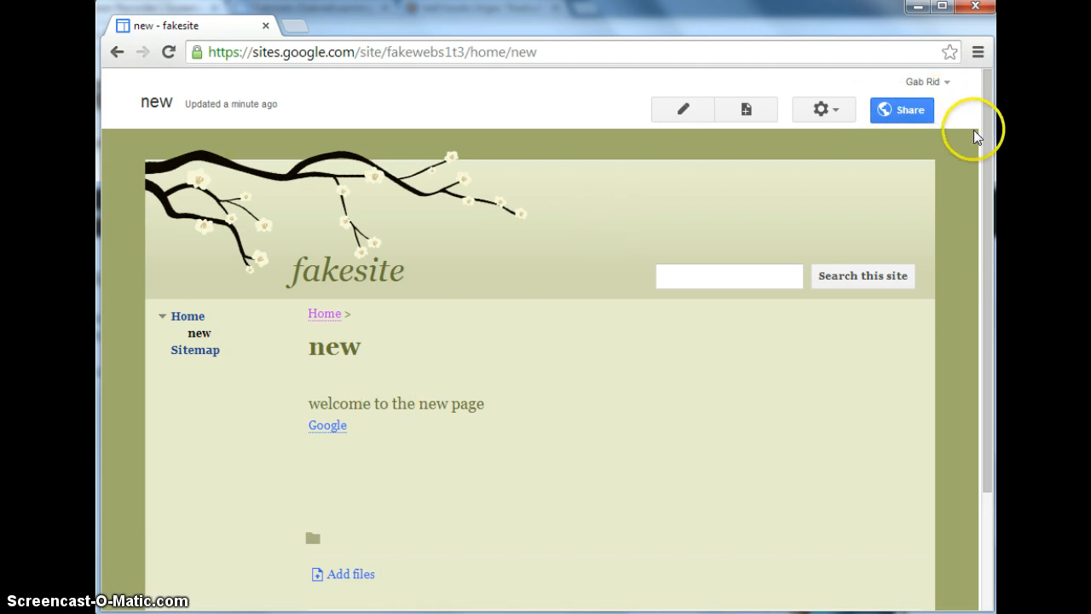
Open fakesite's sharing and permissions settings and start changing who can access the public site.
click(903, 109)
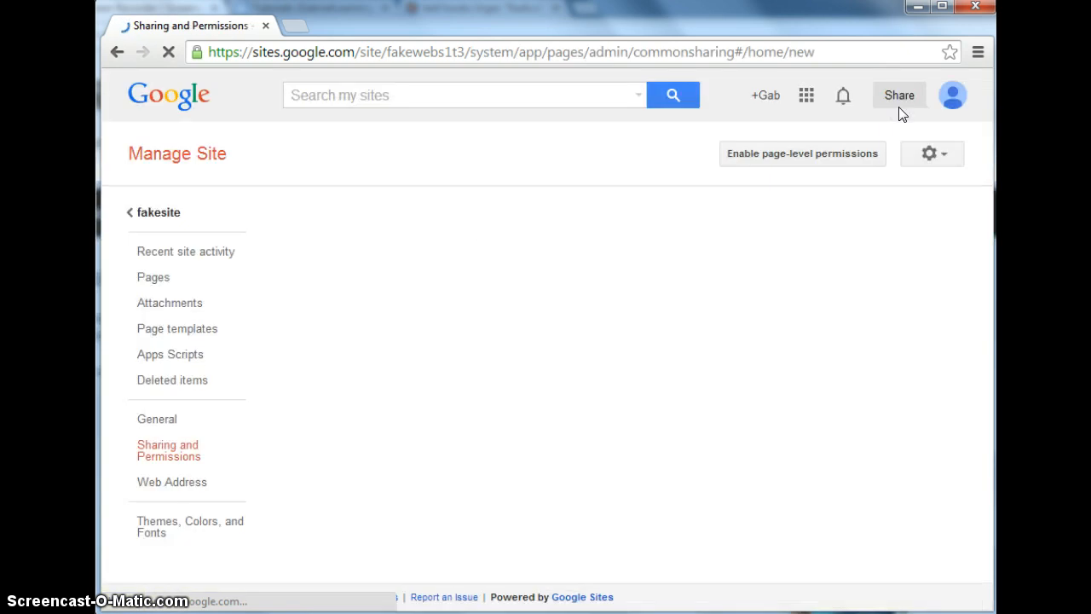
drag(988, 194, 988, 280)
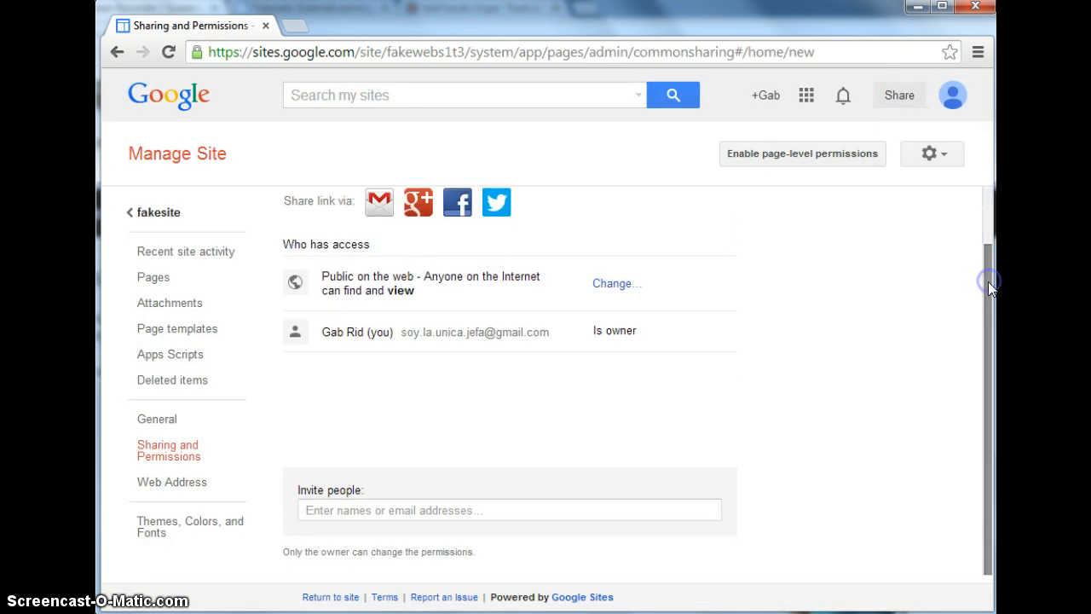
click(625, 288)
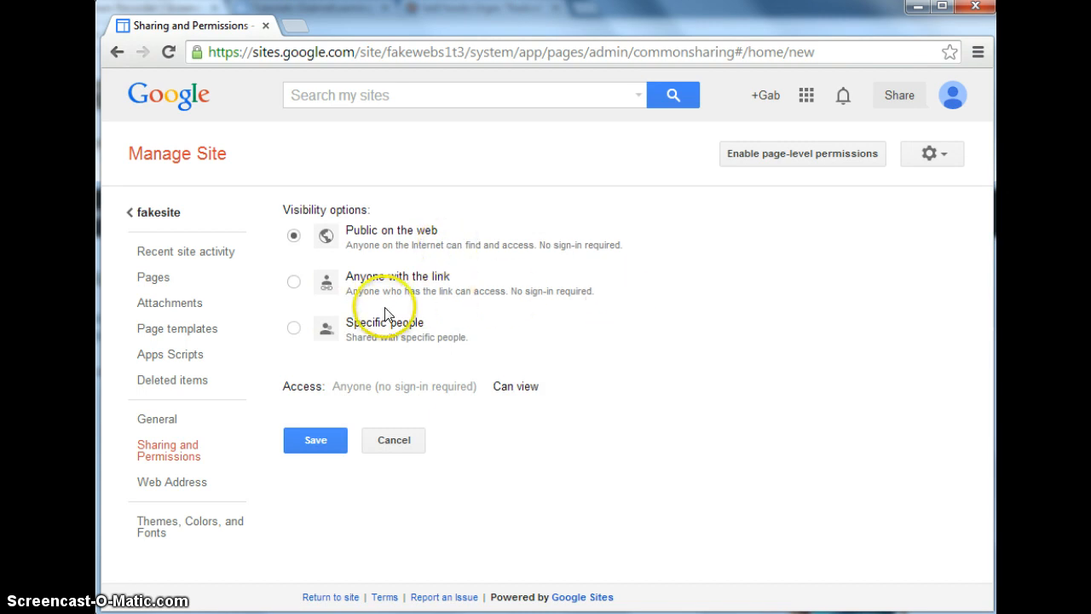
Try the Specific people, Anyone with the link and Public on the web visibility options for the site.
click(295, 326)
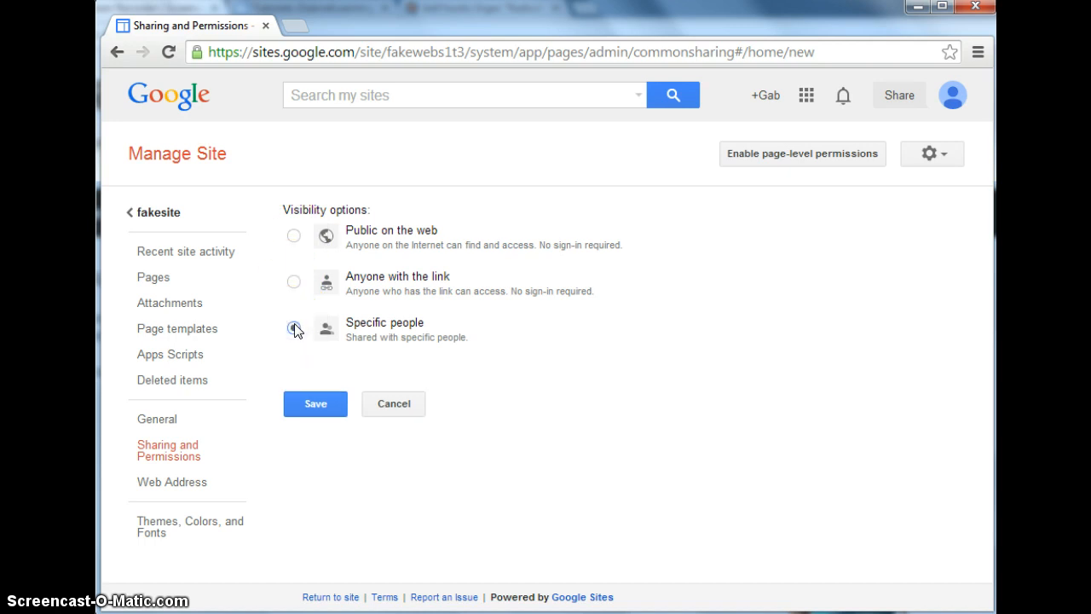
click(294, 329)
click(309, 411)
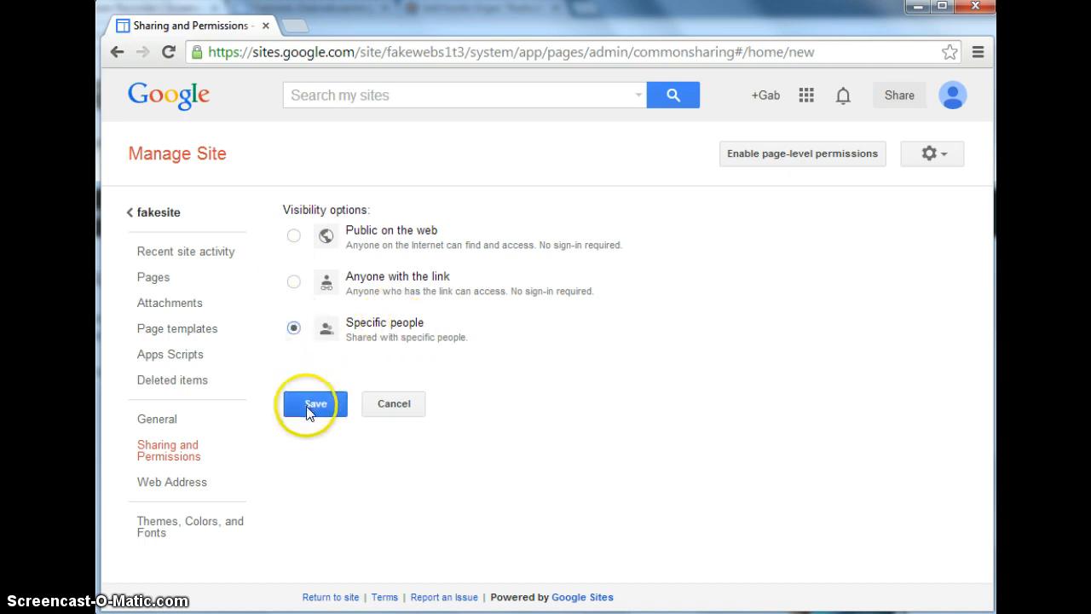
click(294, 285)
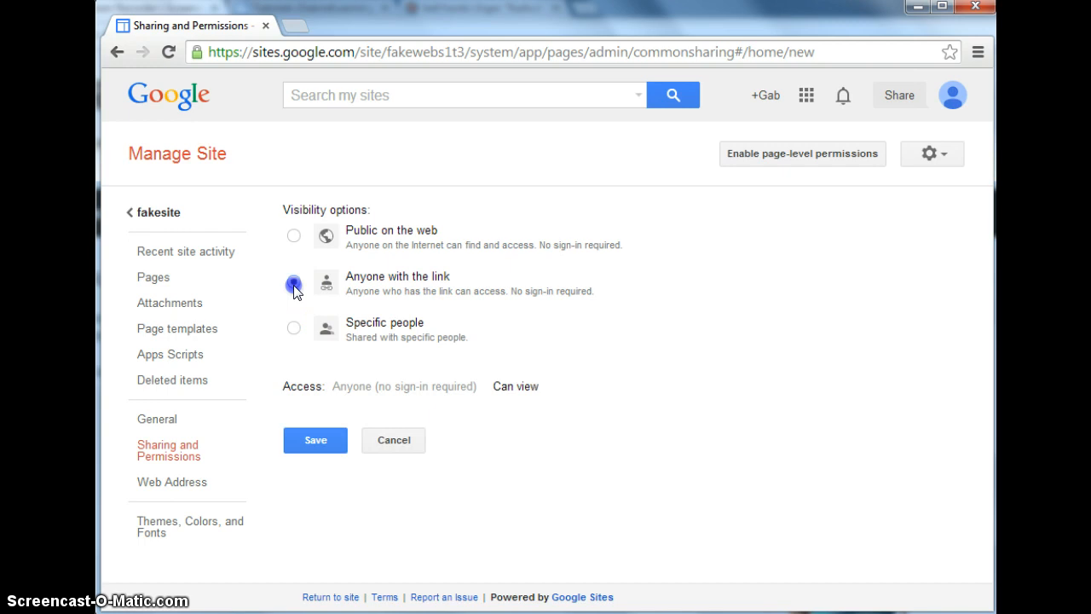
click(292, 236)
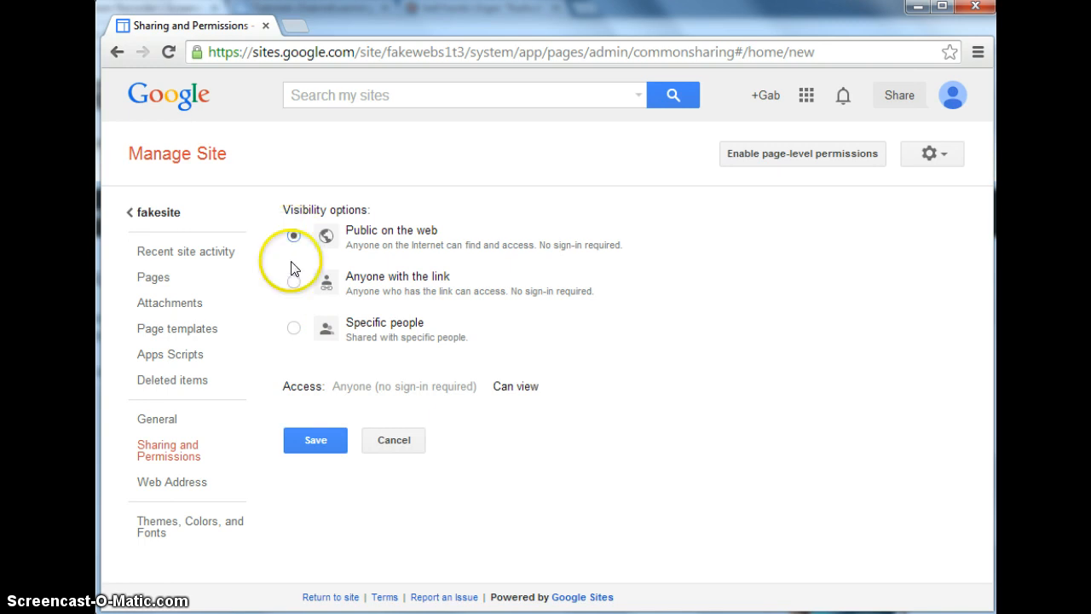
click(293, 287)
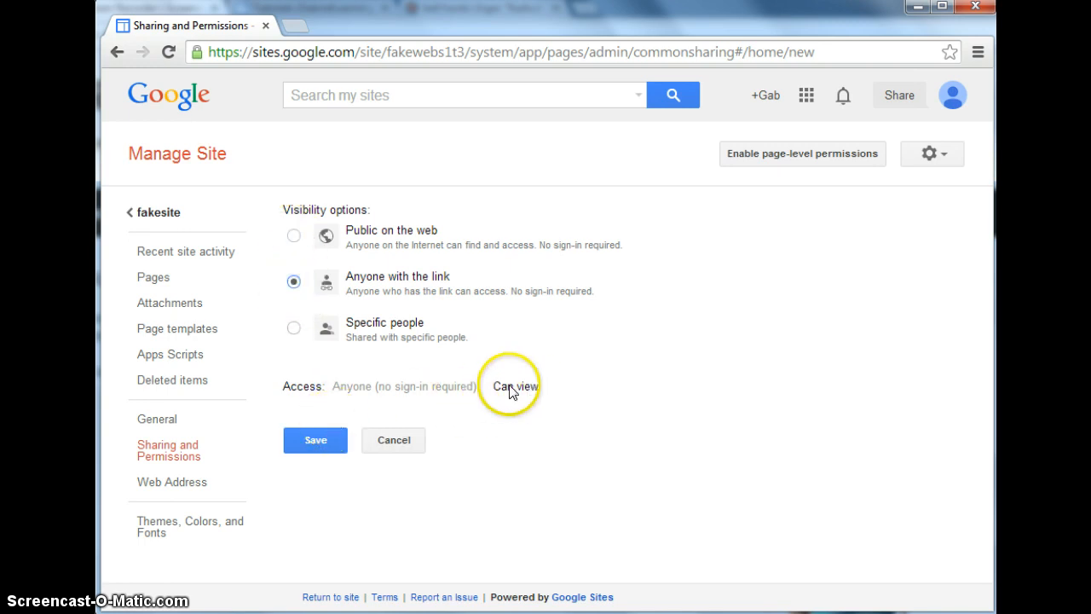
click(316, 441)
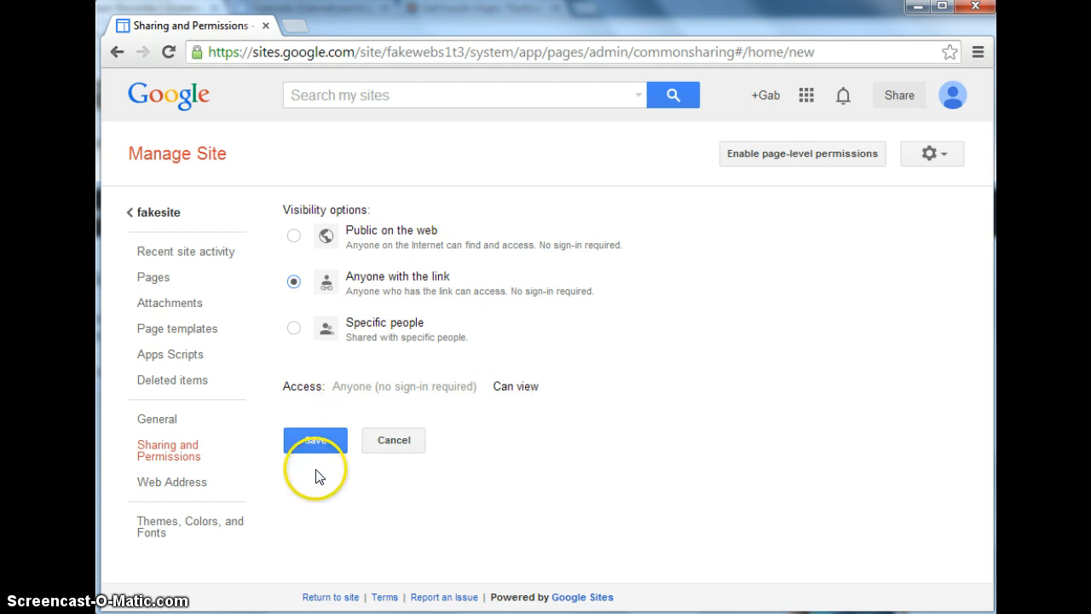
Set the site's visibility to Specific people and save the sharing change.
click(294, 327)
click(339, 401)
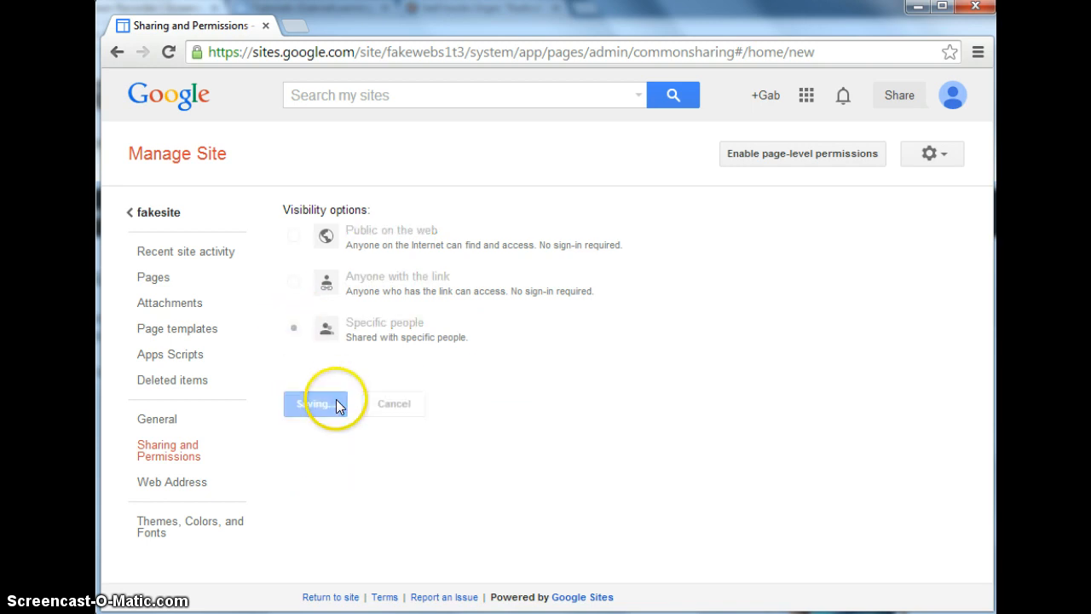